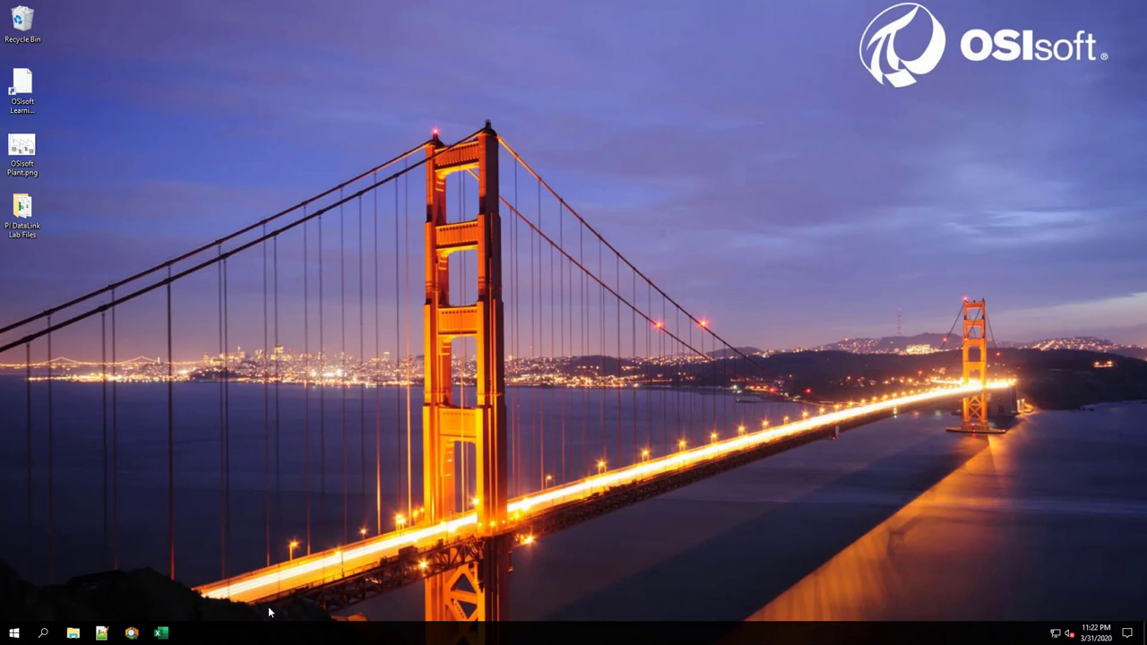
- Start Excel with a blank workbook, then launch AFGetTrace.exe from the %pihome64% AF folder
left_click(161, 633)
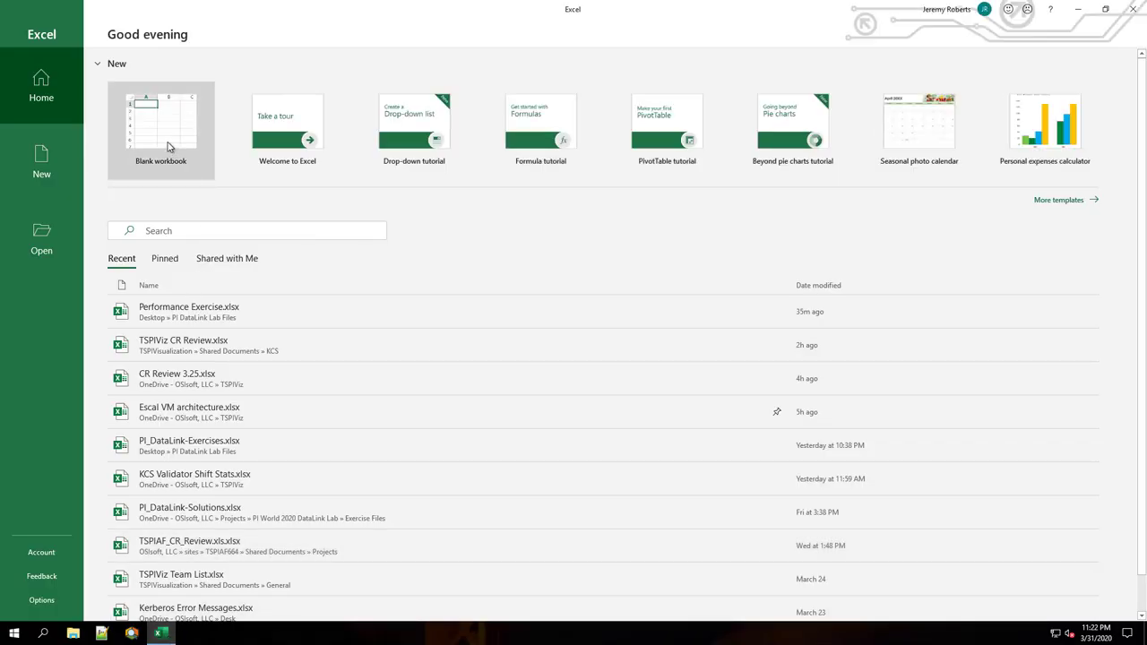
left_click(168, 146)
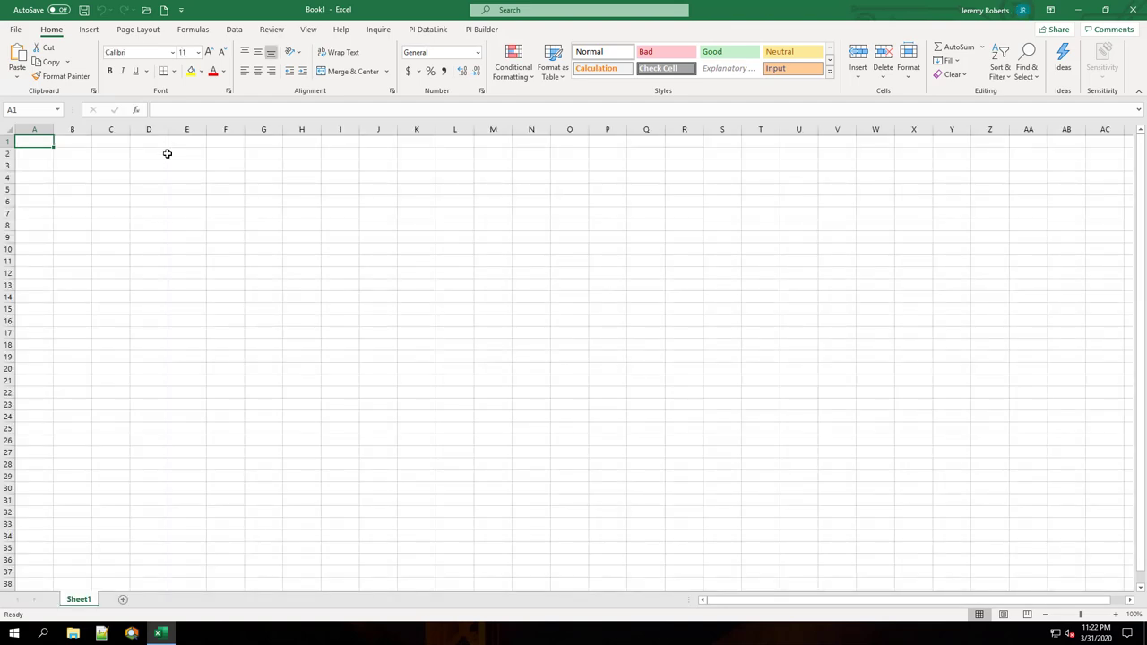
left_click(83, 633)
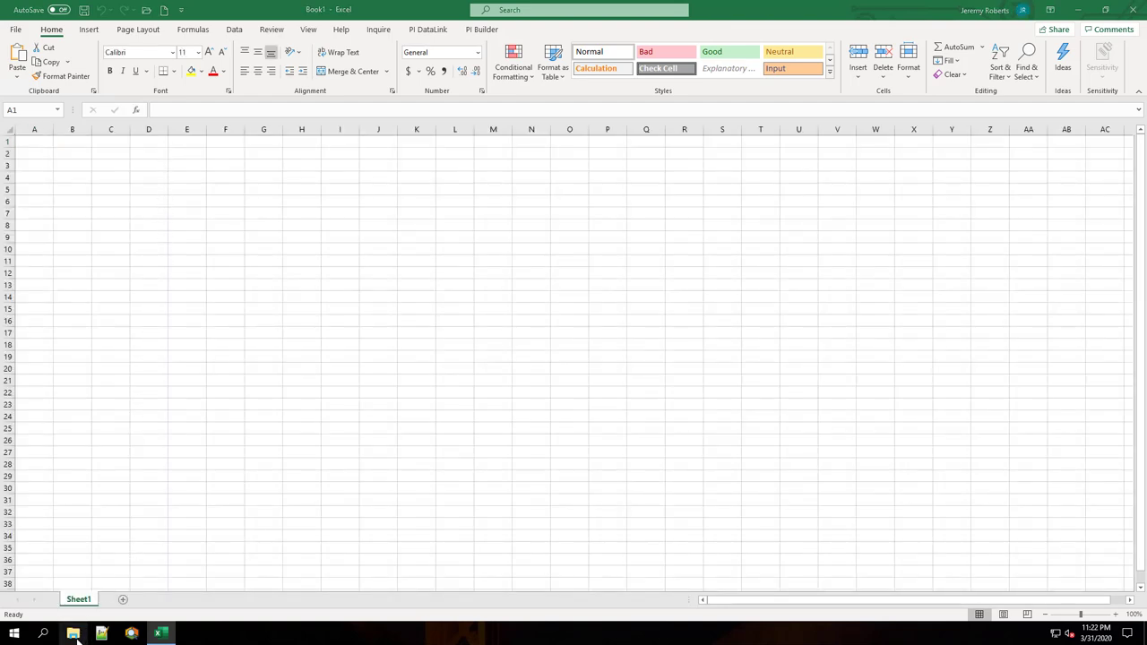
left_click(431, 168)
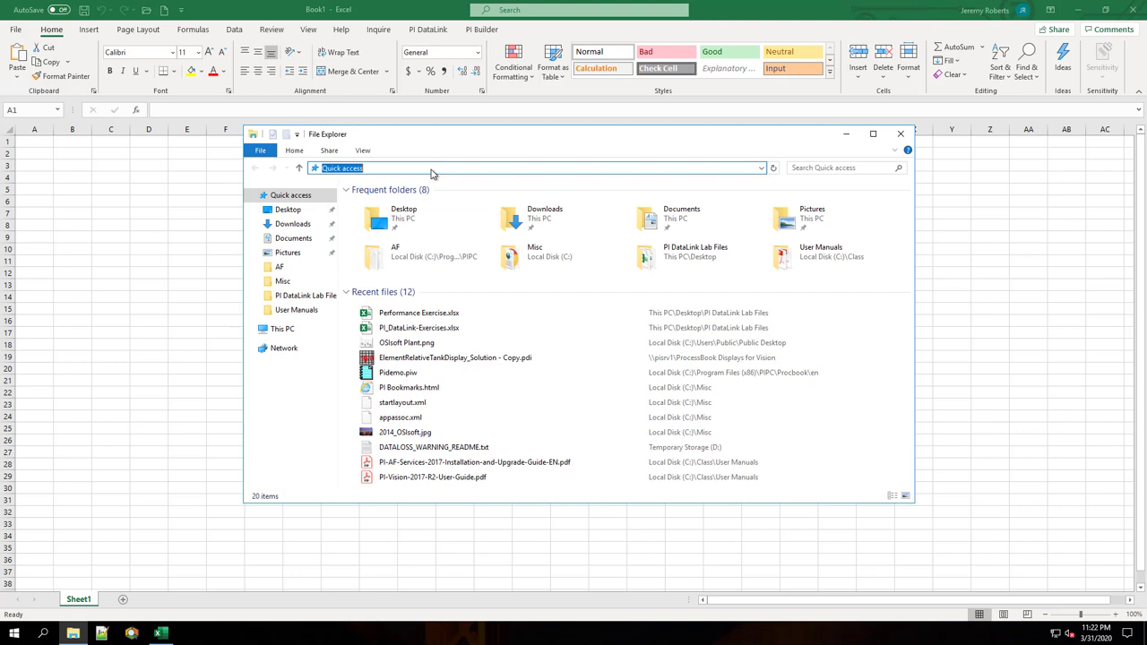
type("%pihome64%")
key("Return")
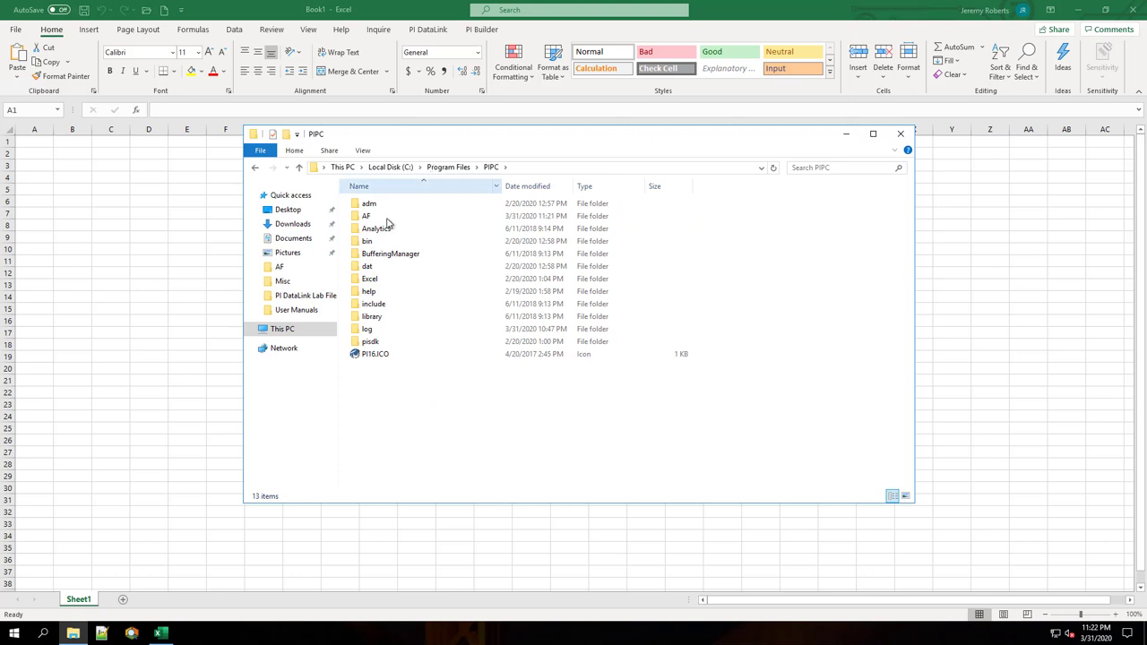
double_click(381, 220)
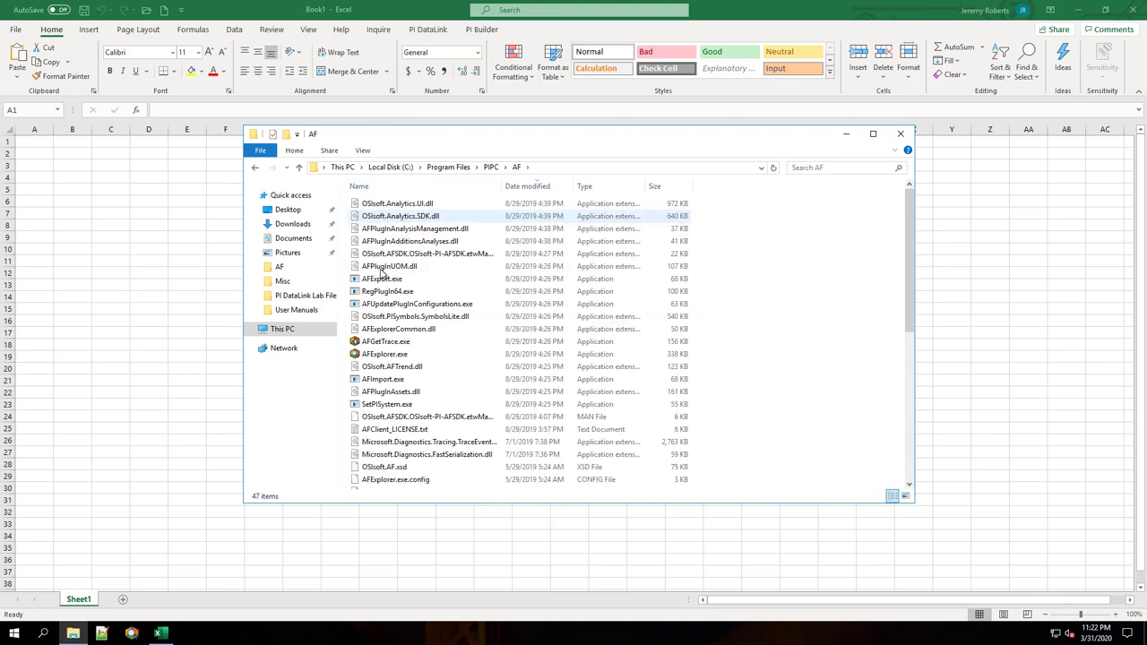
double_click(425, 342)
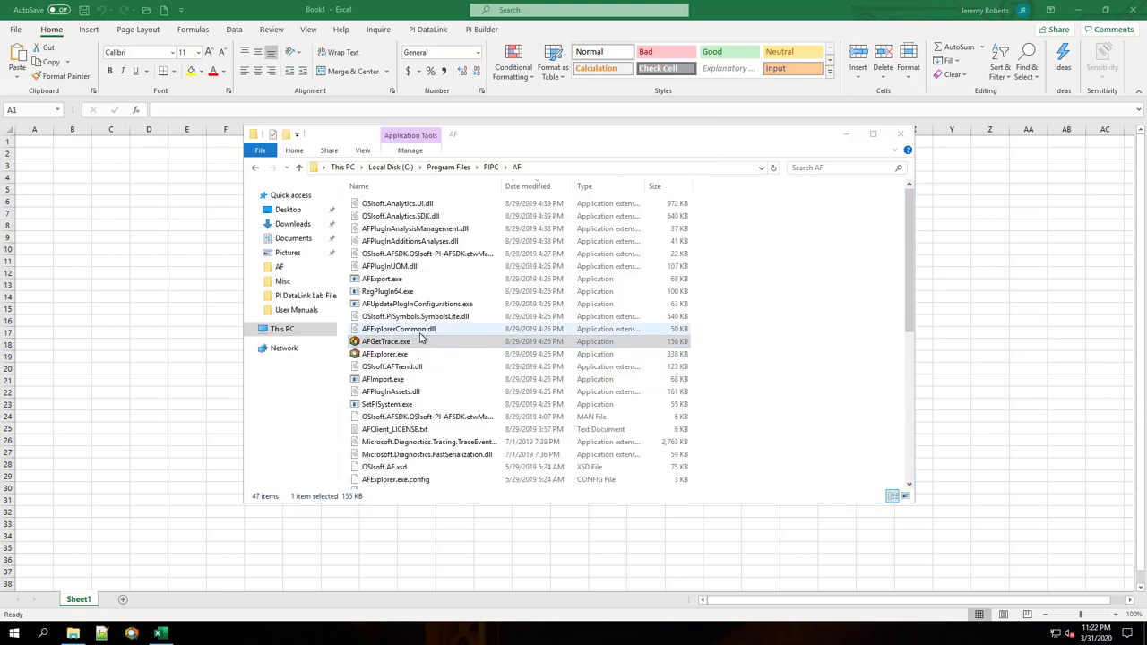
- Show Task Manager's Details list with the PID column and select EXCEL.EXE (PID 5448)
right_click(291, 634)
left_click(333, 571)
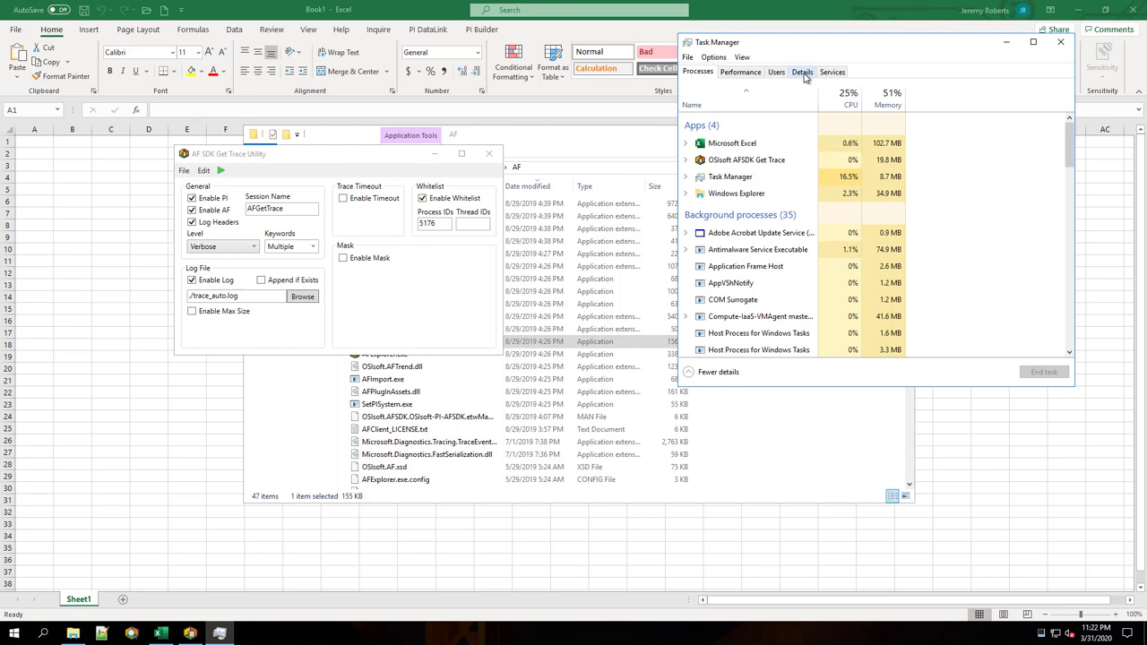
left_click(802, 73)
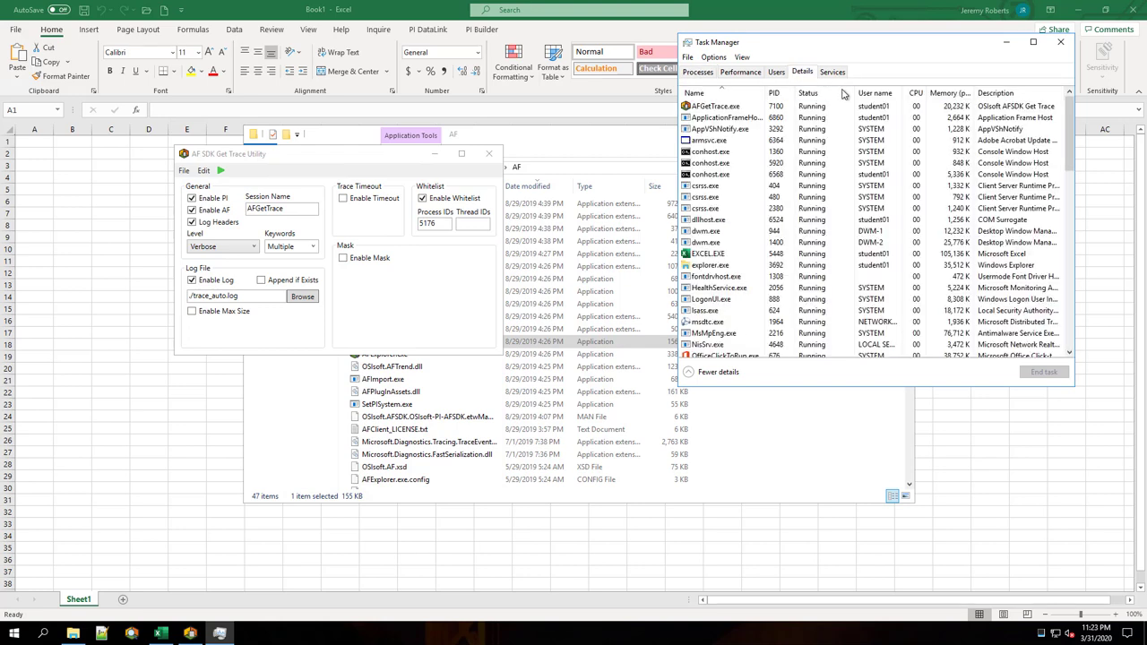
right_click(842, 93)
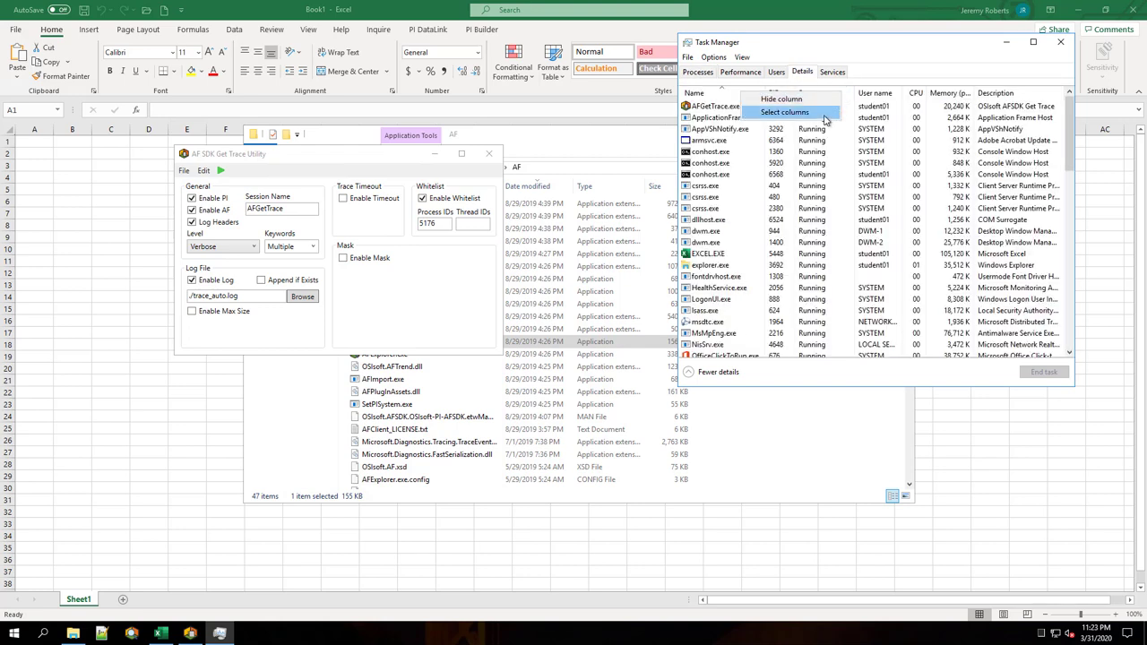
left_click(784, 112)
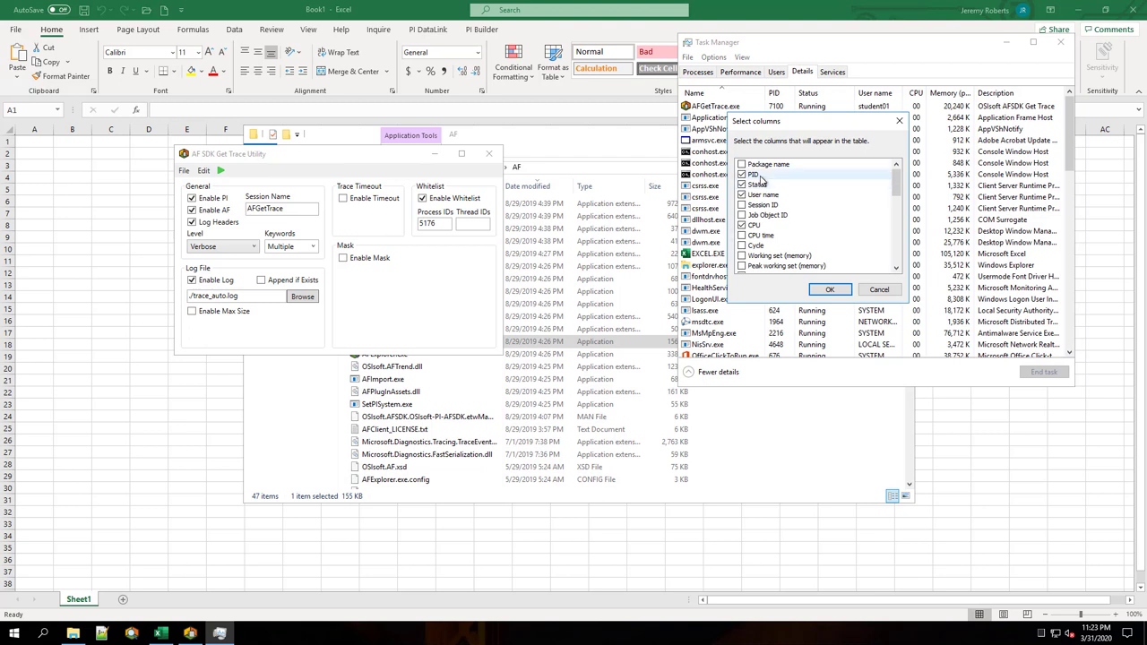
left_click(831, 291)
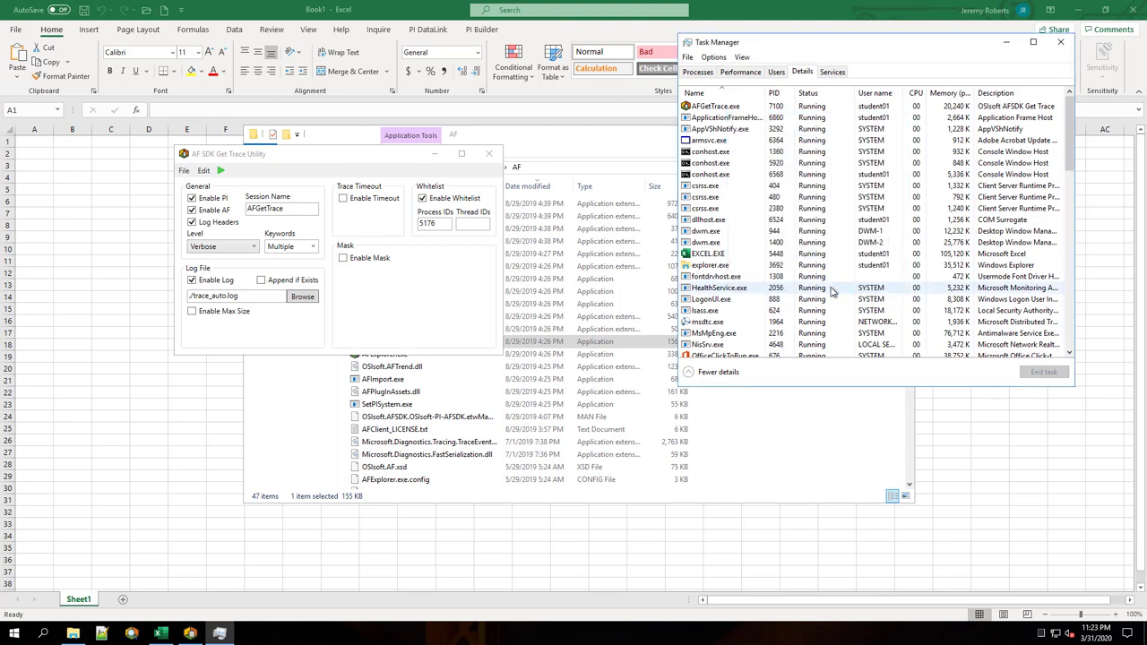
left_click(757, 256)
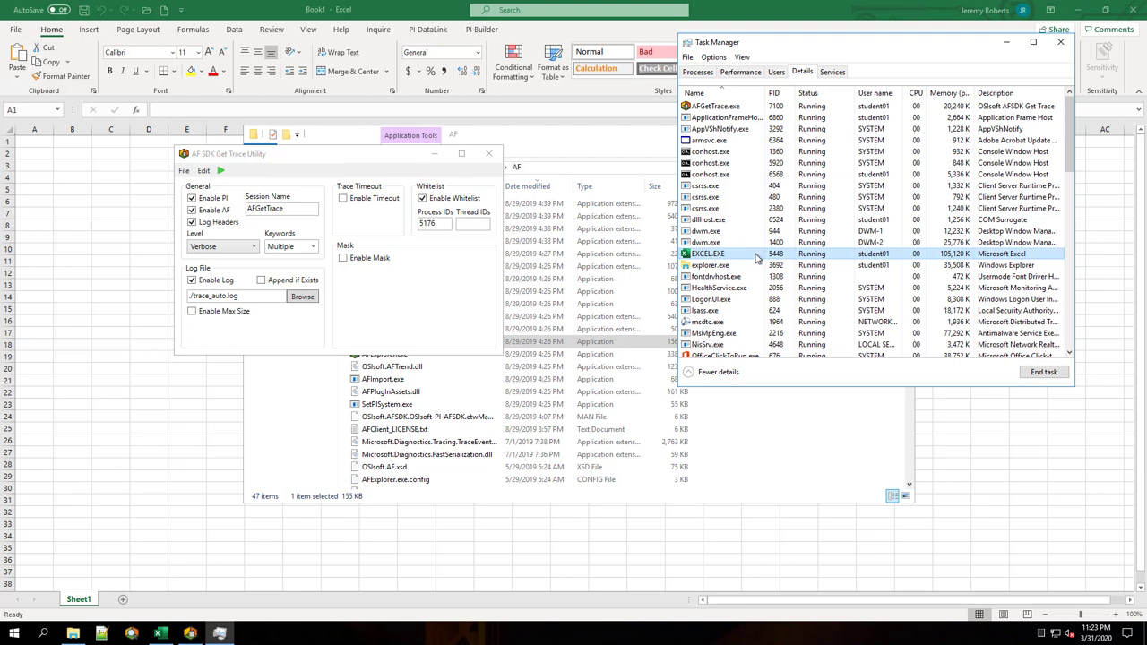
- Set the trace Process IDs to 5448, keep the Server and Data keywords, and start tracing
left_click(361, 221)
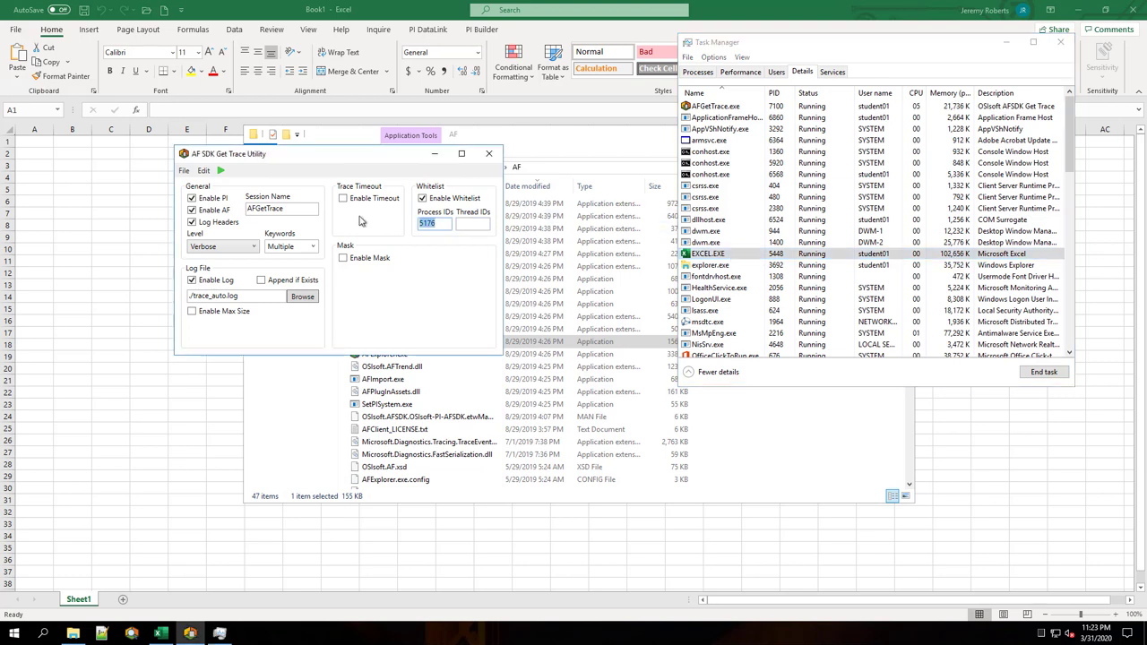
type("5448")
left_click(312, 246)
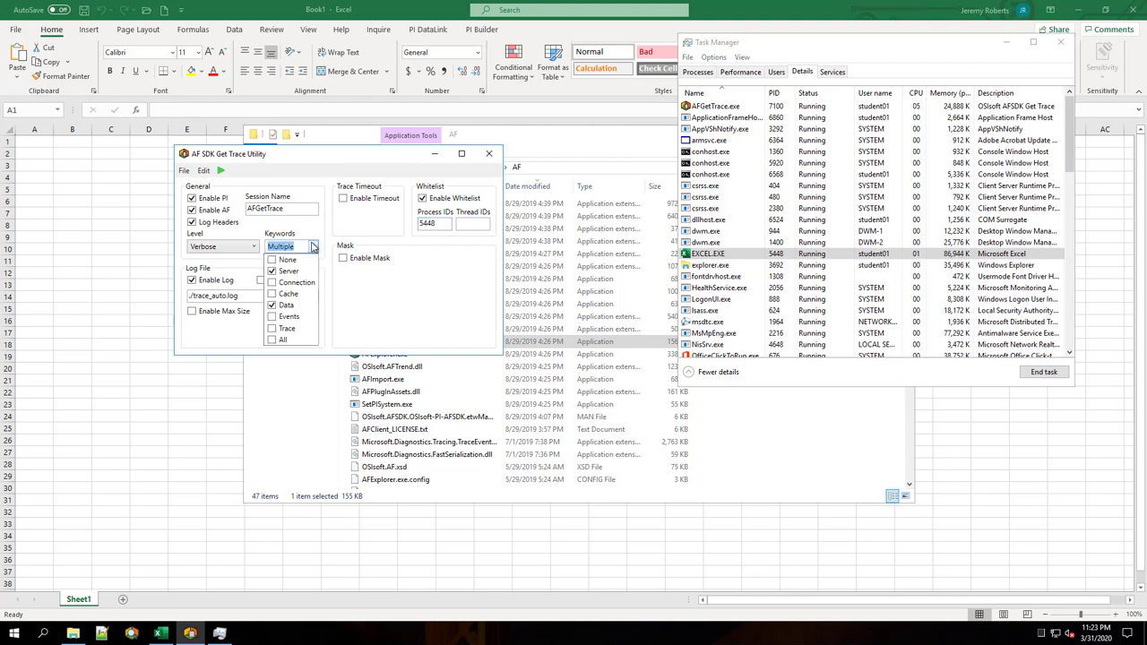
left_click(313, 247)
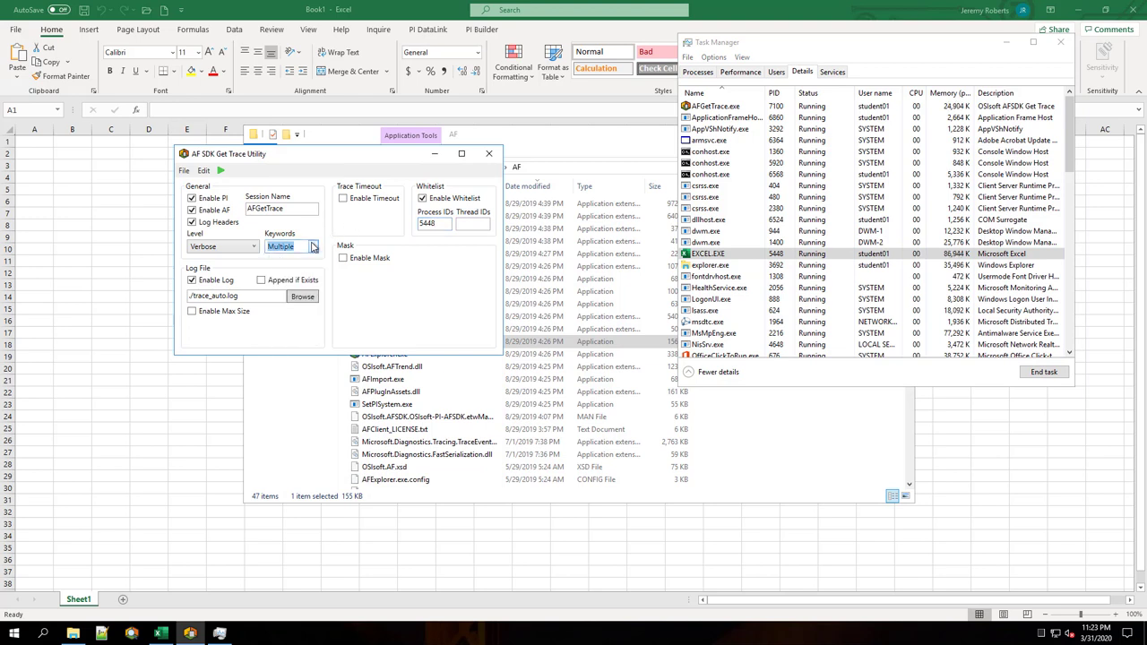
left_click(223, 171)
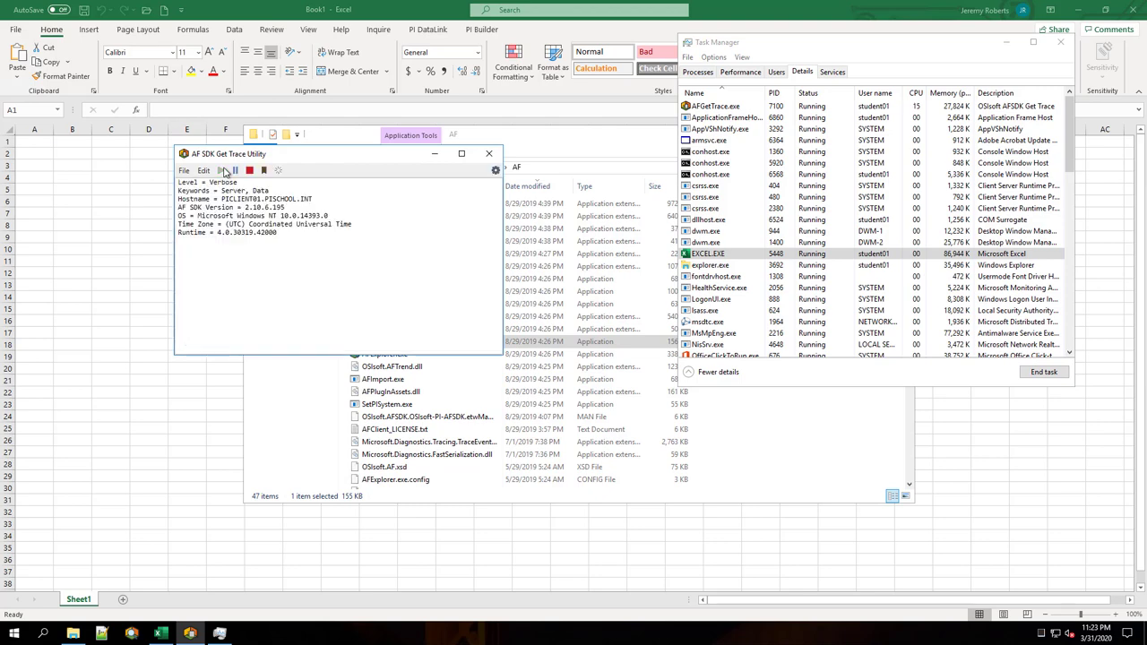
- Open Performance Exercise.xlsx from Desktop\PI DataLink Lab Files in Excel
left_click(525, 144)
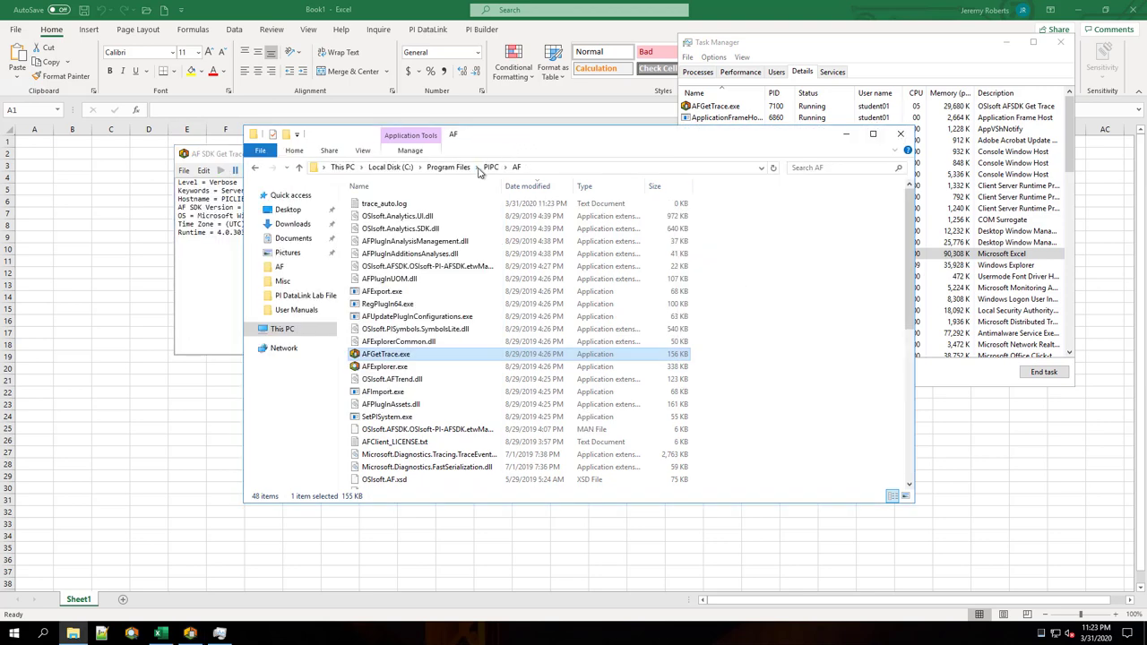
left_click(288, 212)
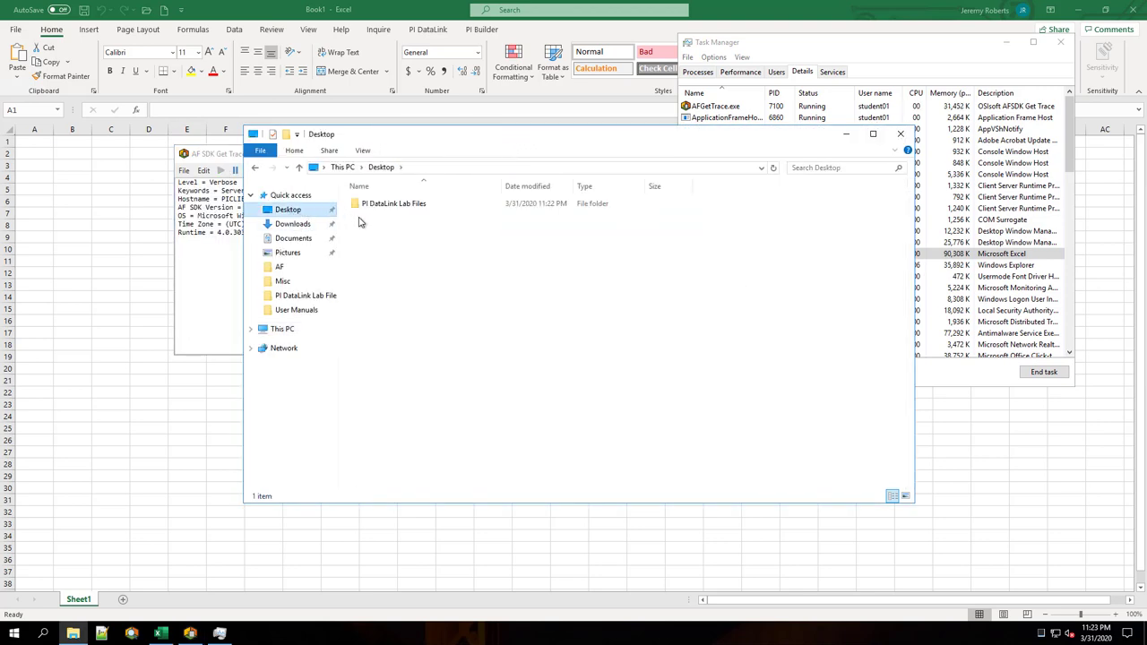
double_click(405, 205)
double_click(408, 206)
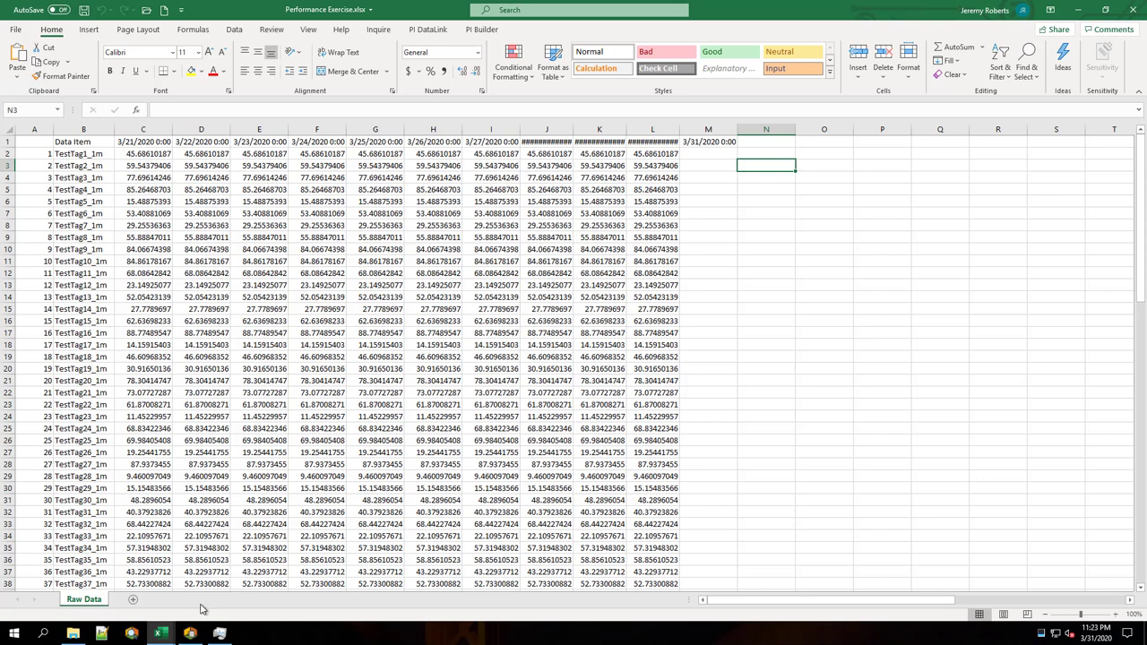
- Stop the trace, then review trace_auto.log from the PIPC\AF folder in Notepad and close it
left_click(192, 634)
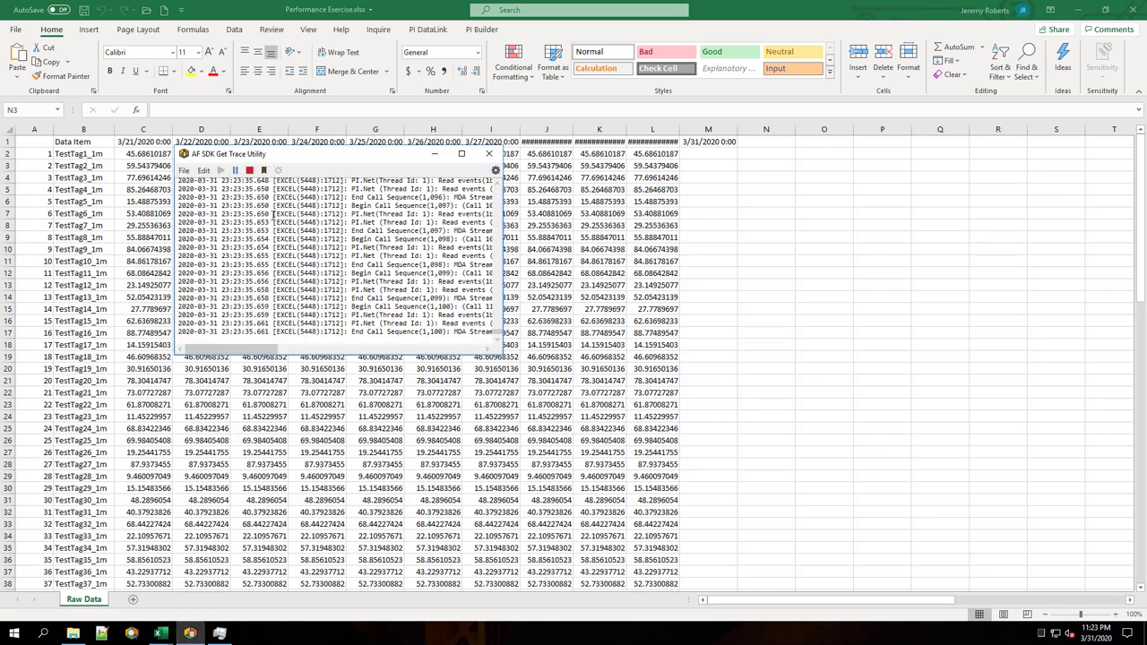
left_click(250, 170)
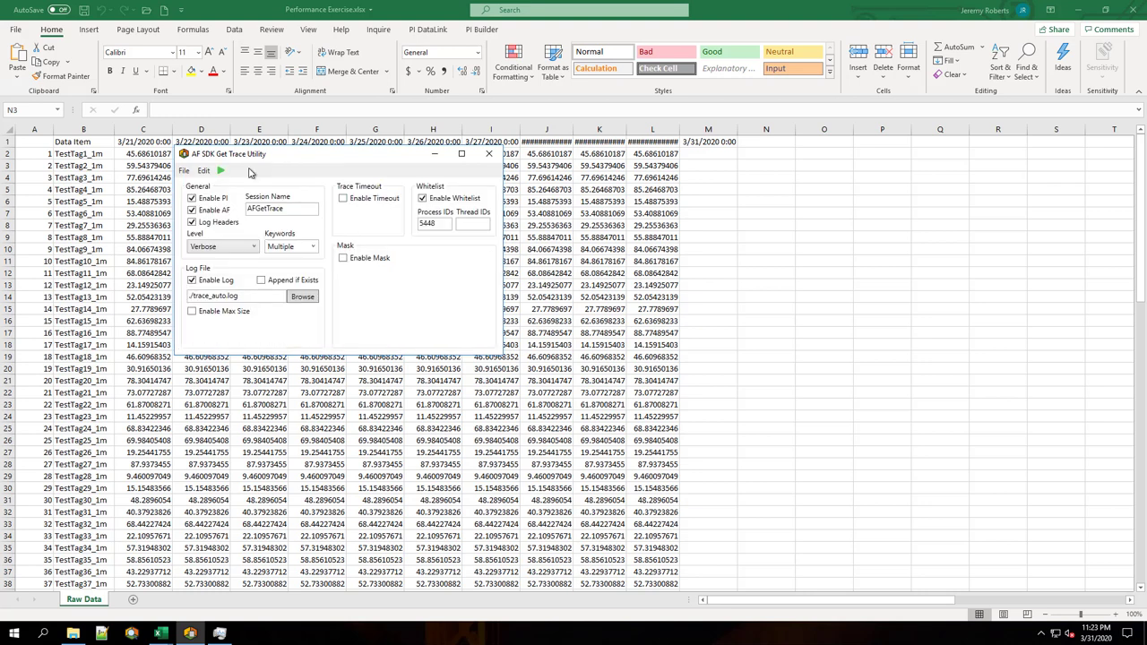
left_click(73, 633)
left_click(258, 170)
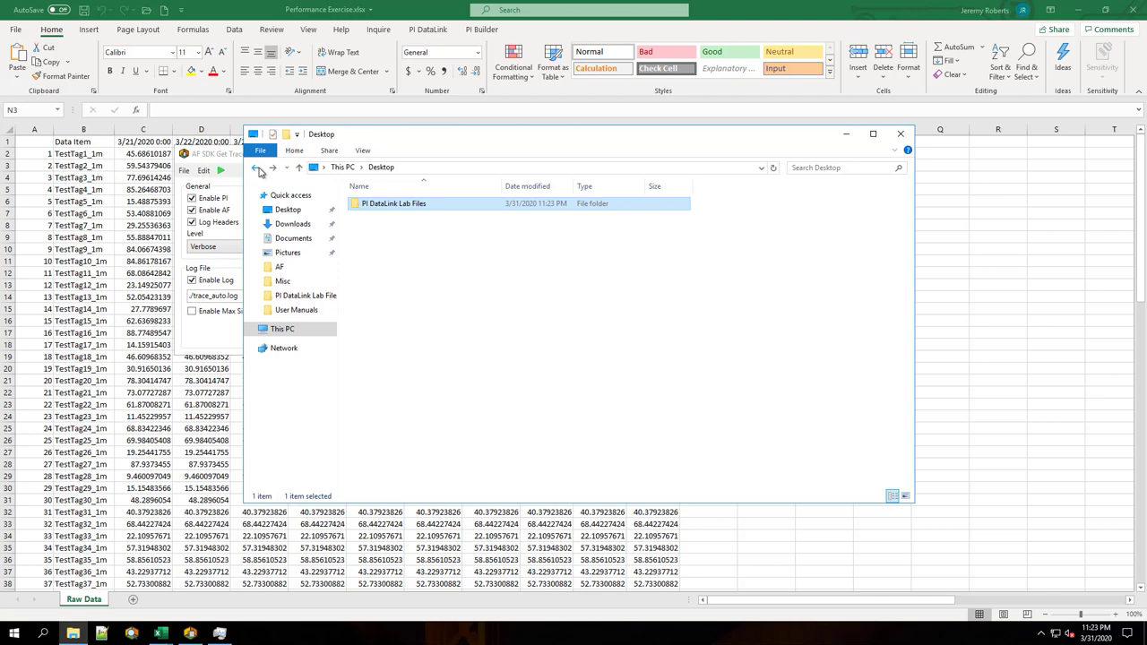
left_click(258, 170)
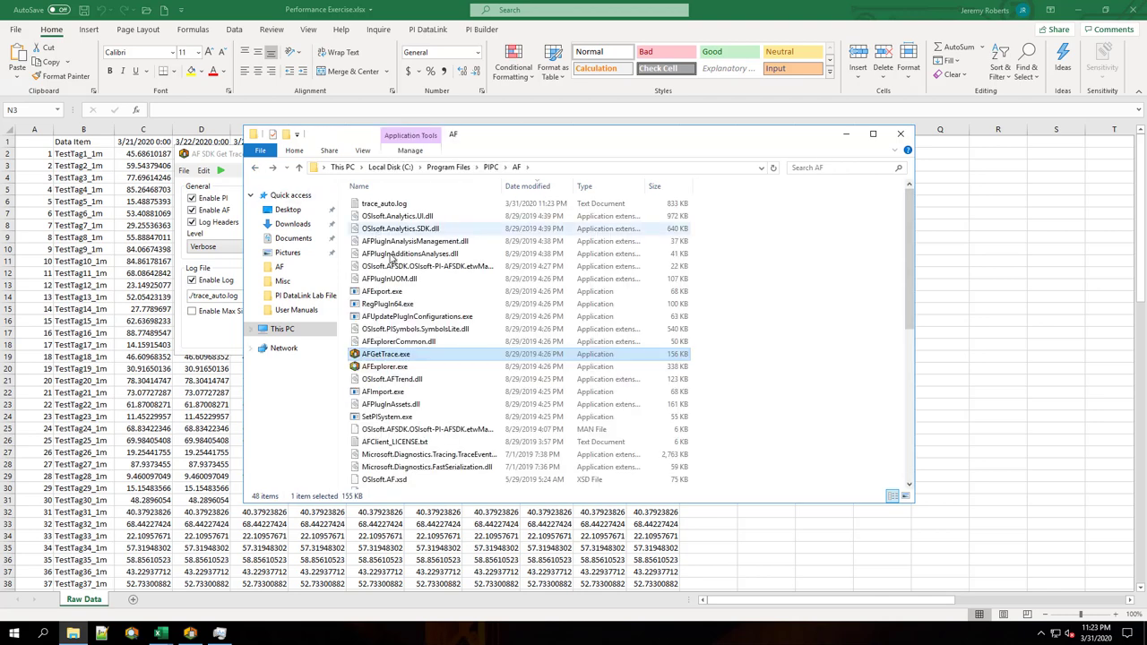
left_click(401, 207)
double_click(401, 207)
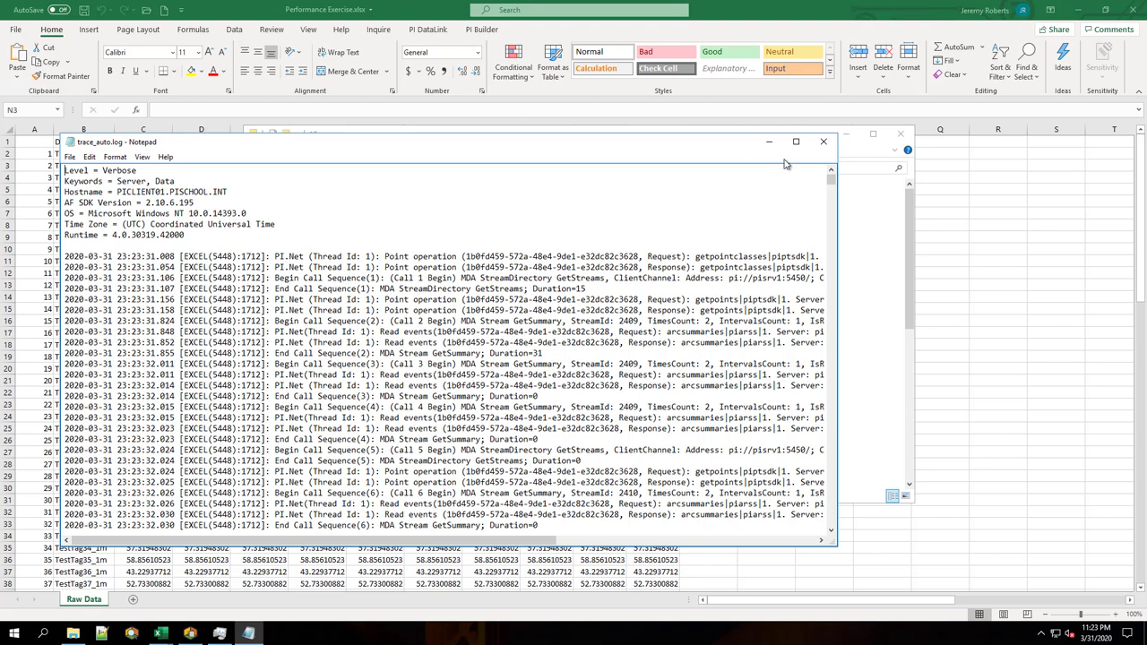
left_click(822, 141)
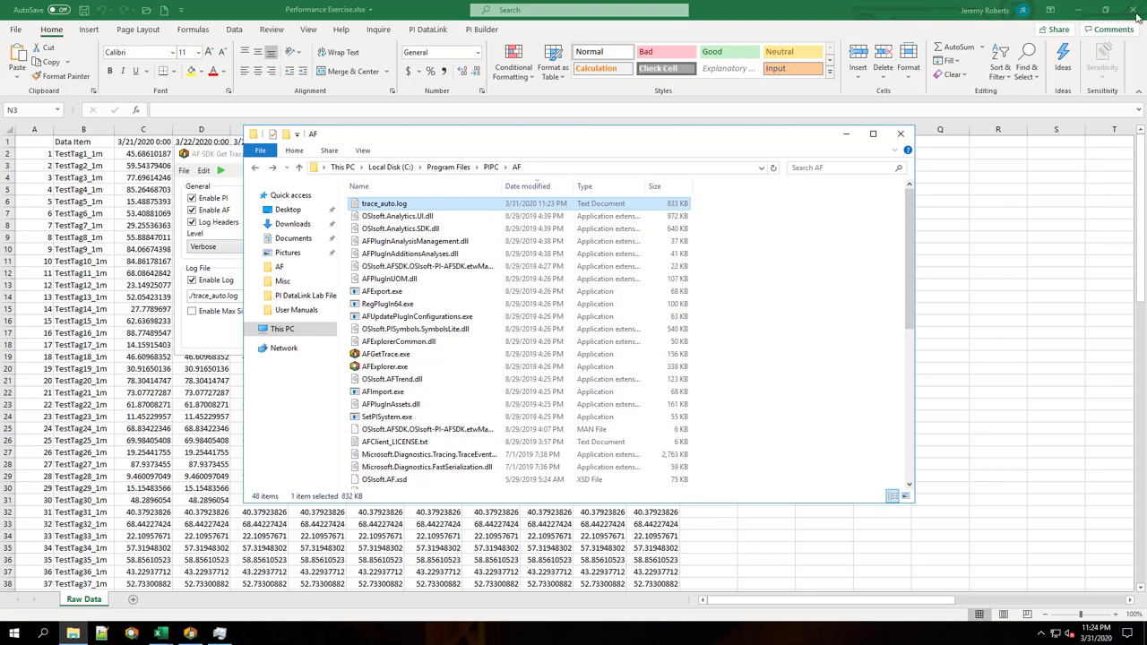
- Set Excel's workbook calculation to Manual, then close Performance Exercise.xlsx without saving
left_click(17, 32)
left_click(17, 30)
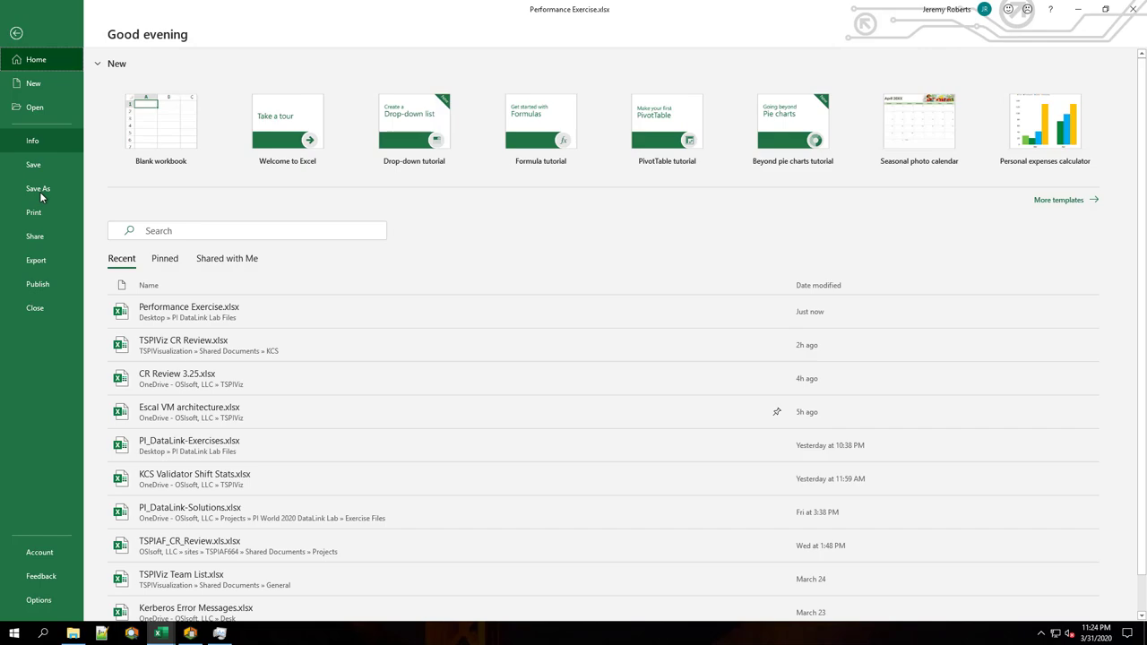
left_click(49, 600)
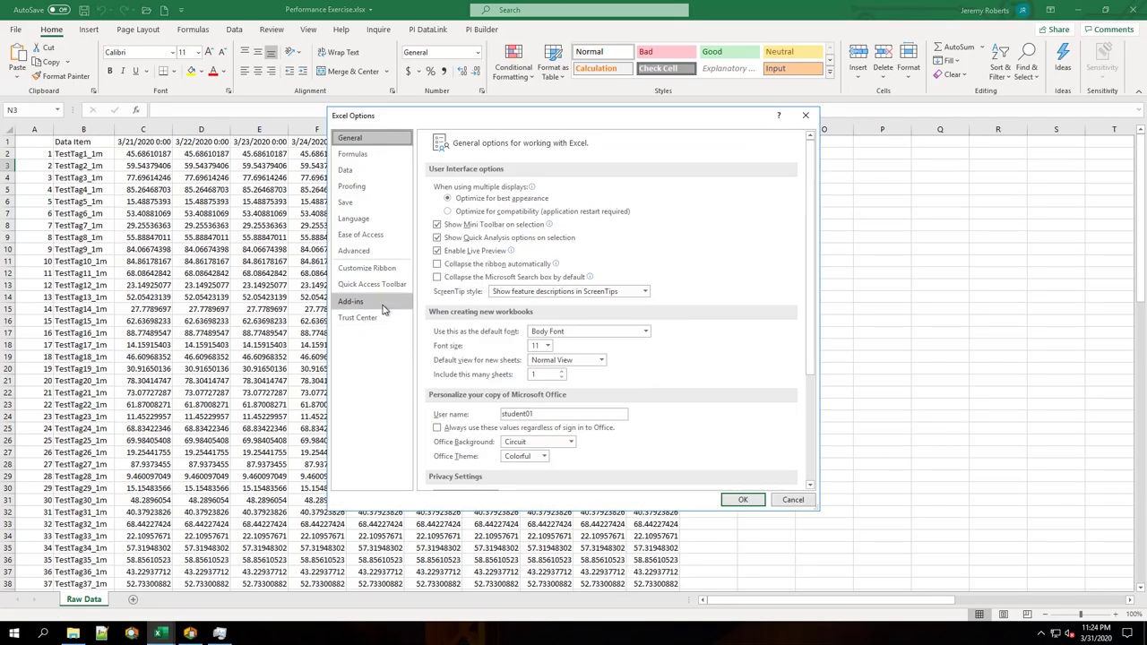
left_click(362, 158)
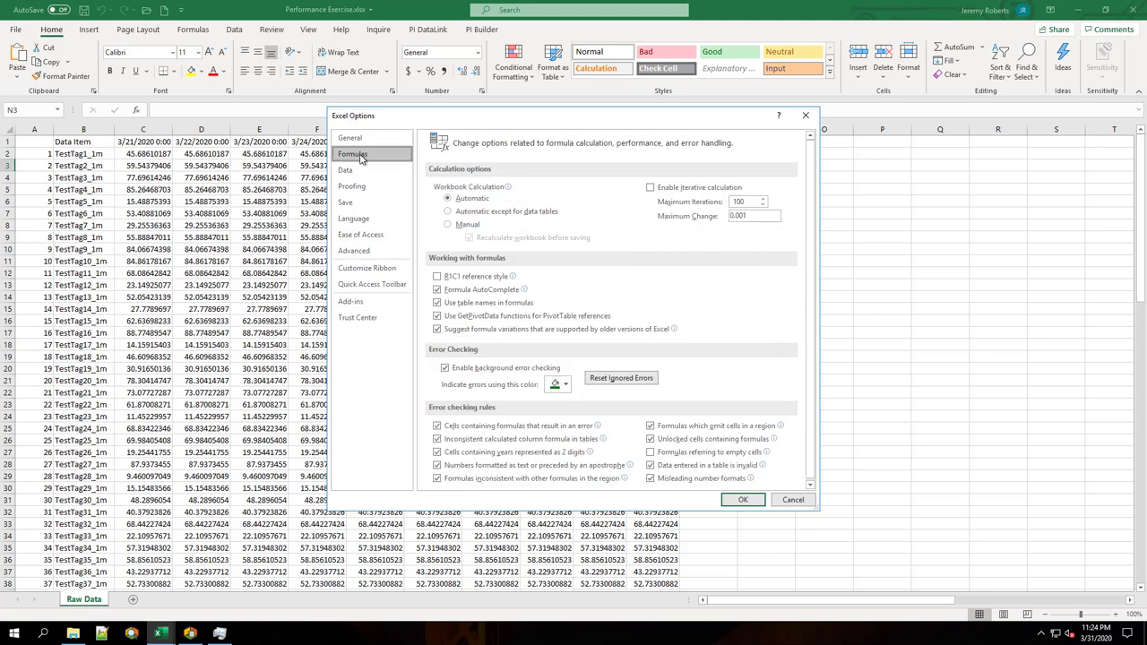
left_click(467, 225)
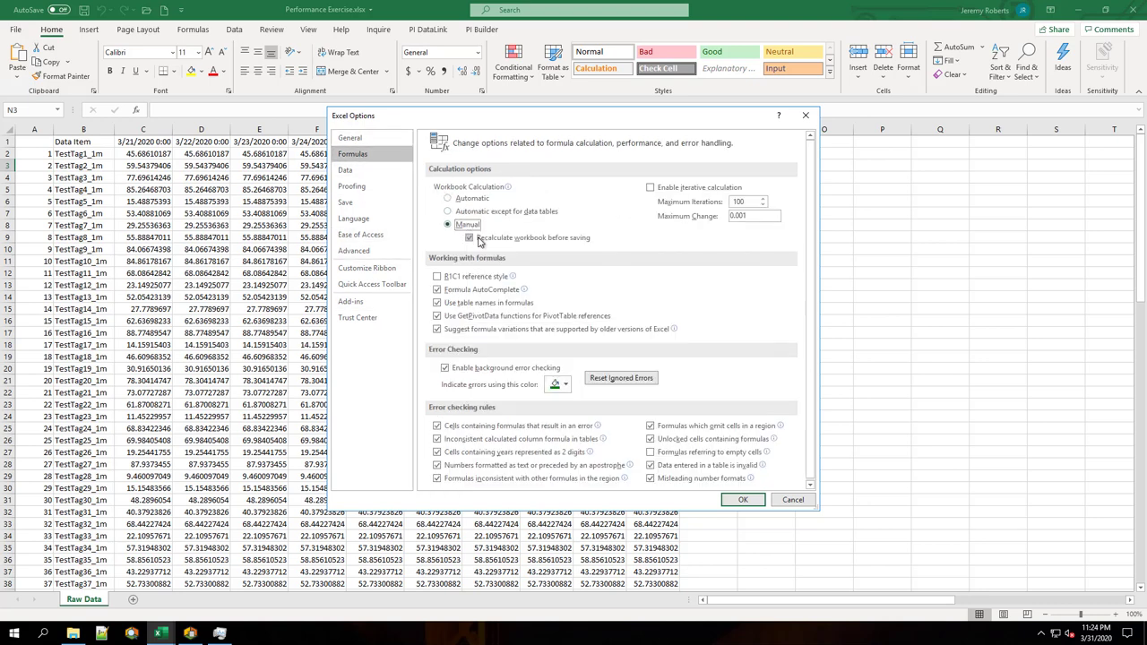
left_click(477, 238)
left_click(752, 500)
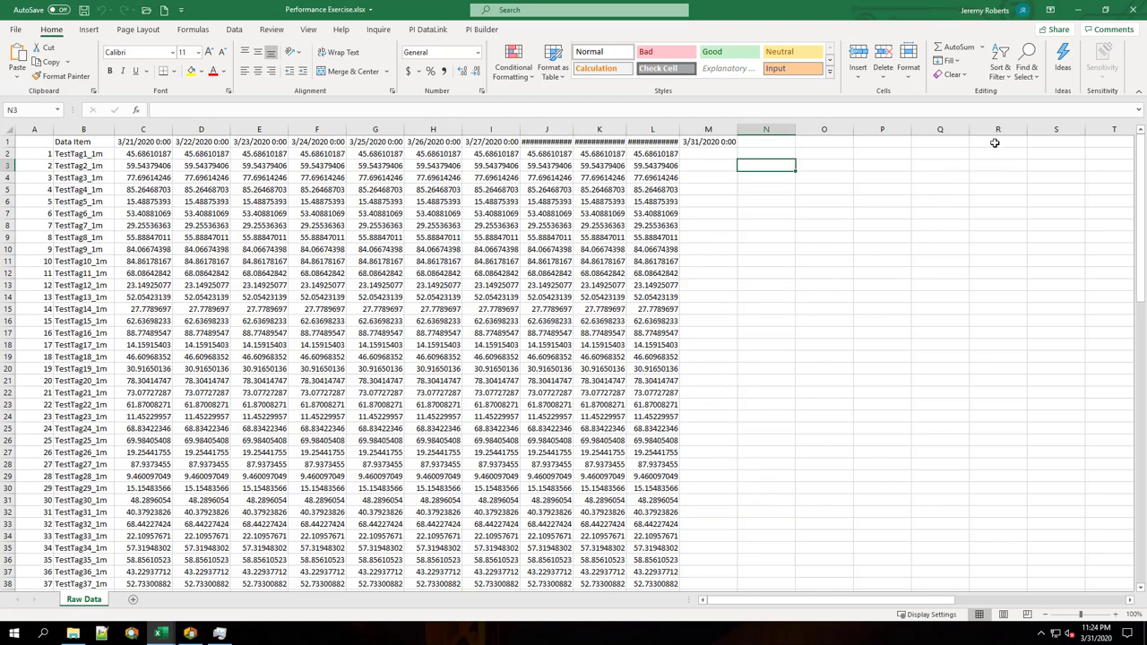
left_click(1130, 11)
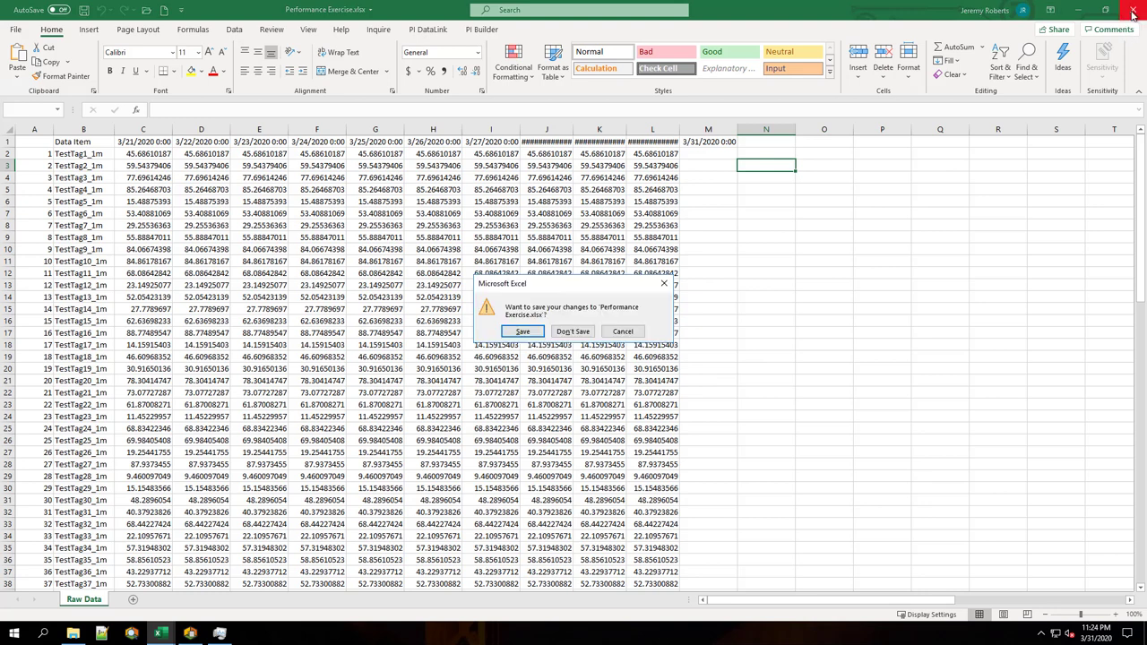
left_click(572, 331)
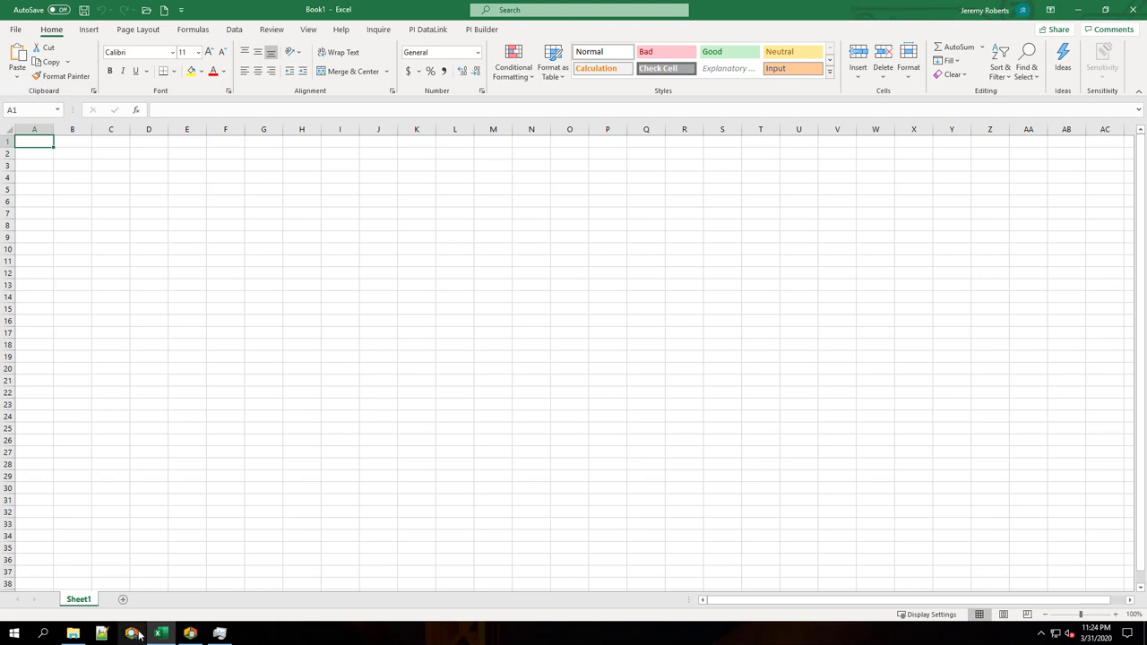
- Change the trace log file to ./trace_manual.log and start a new trace session
left_click(190, 633)
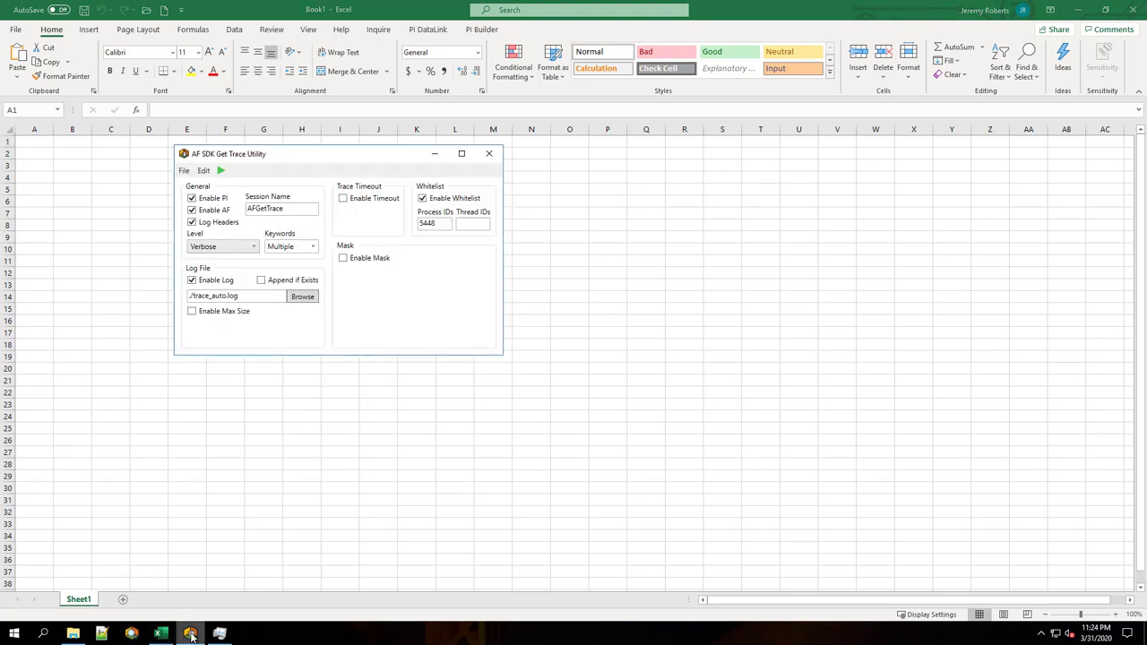
left_click(224, 296)
key("BackSpace")
key("BackSpace")
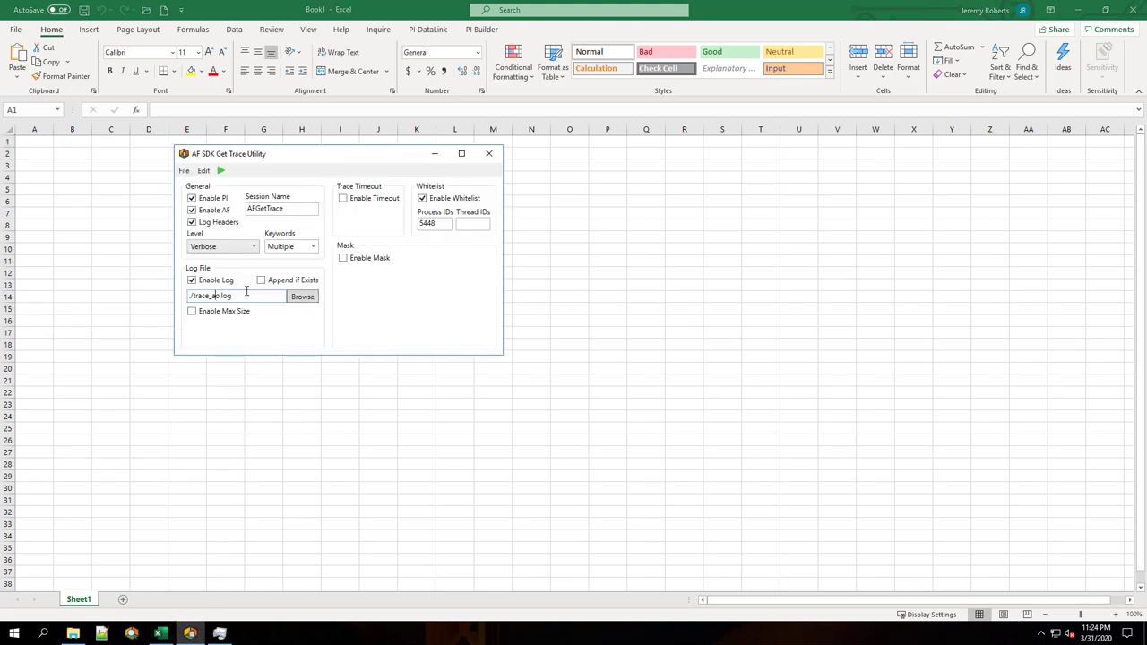
key("Delete")
type("manual")
left_click(221, 171)
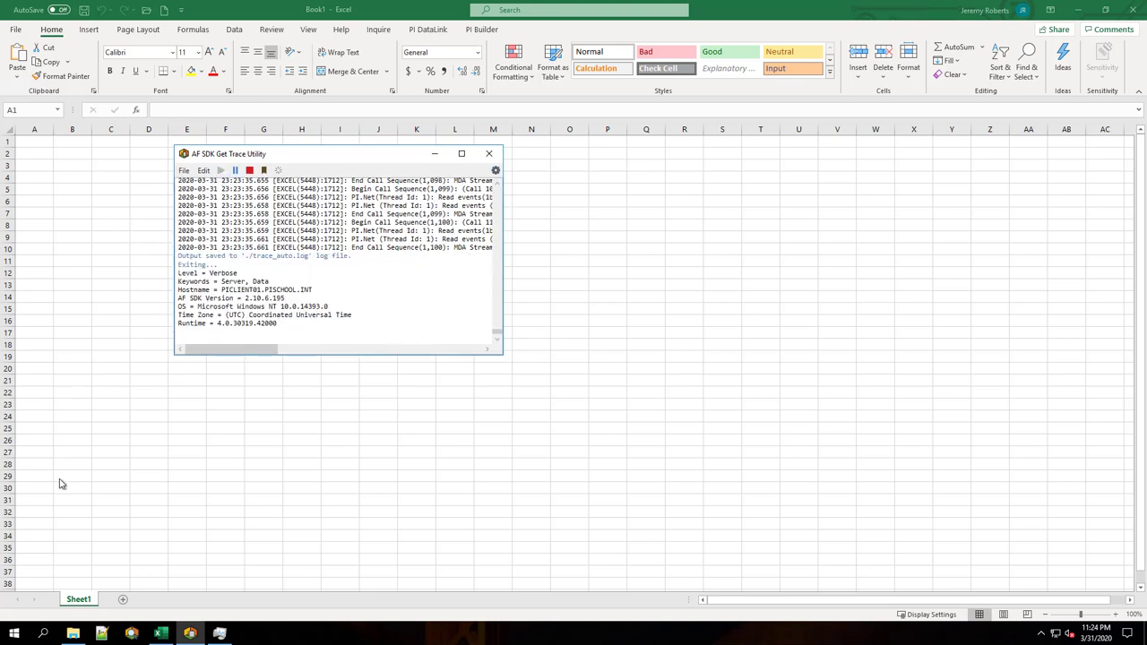
- Reopen Performance Exercise.xlsx from Desktop\PI DataLink Lab Files while the manual trace runs
left_click(72, 633)
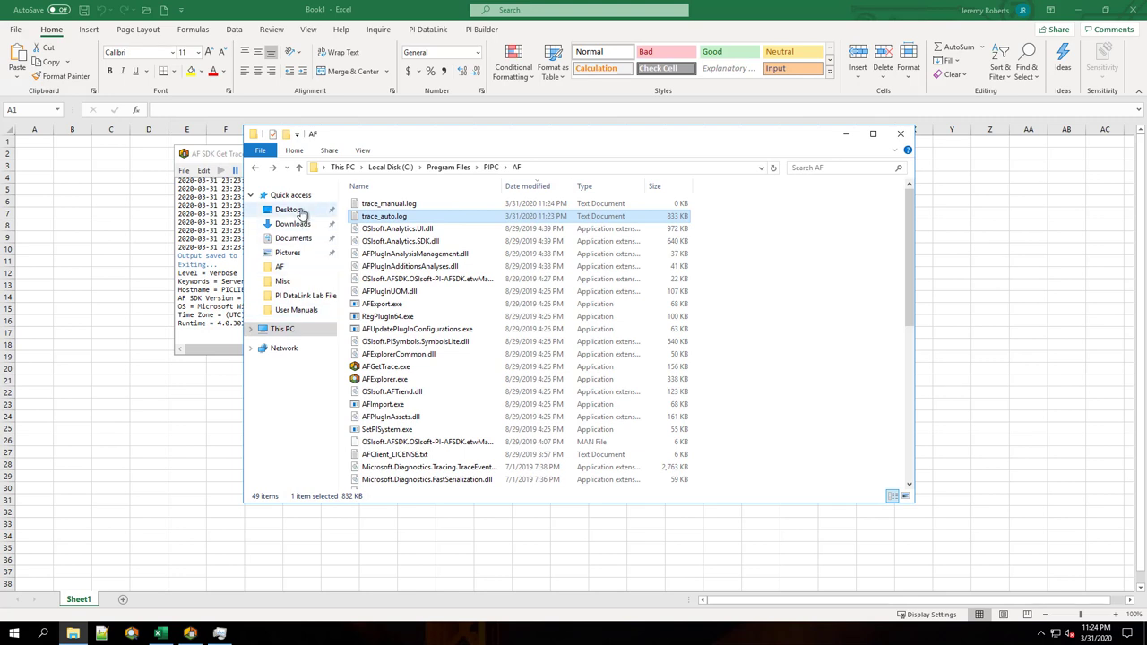
left_click(292, 211)
double_click(392, 206)
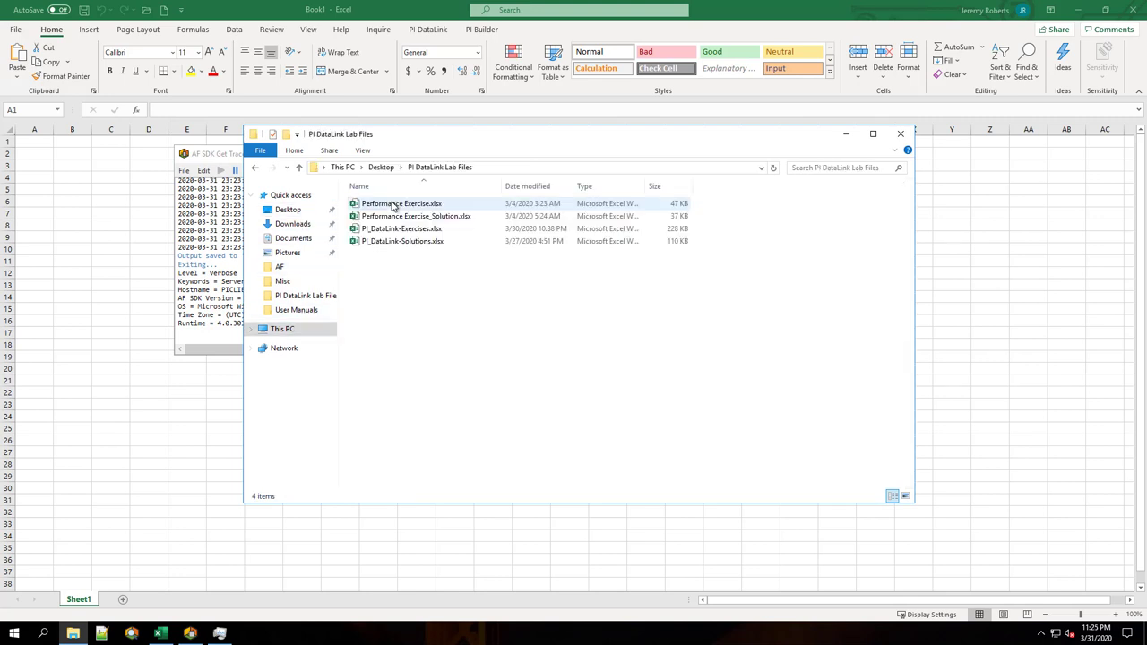
double_click(392, 206)
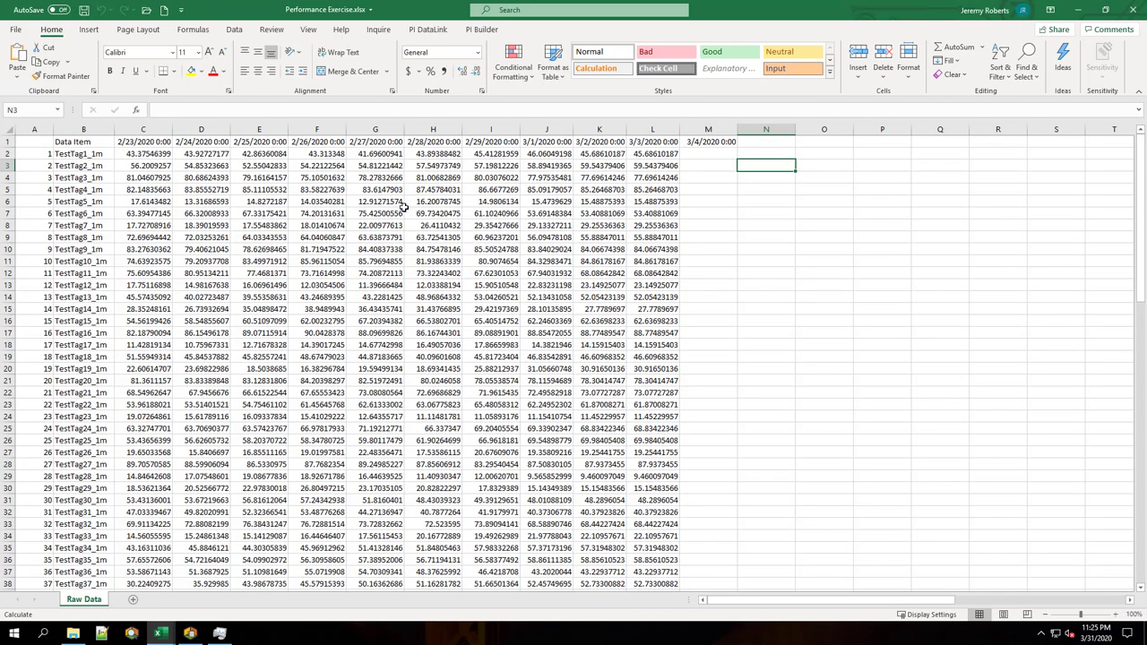
- Stop the manual trace, then open trace_manual.log and trace_auto.log together in Notepad++
left_click(190, 633)
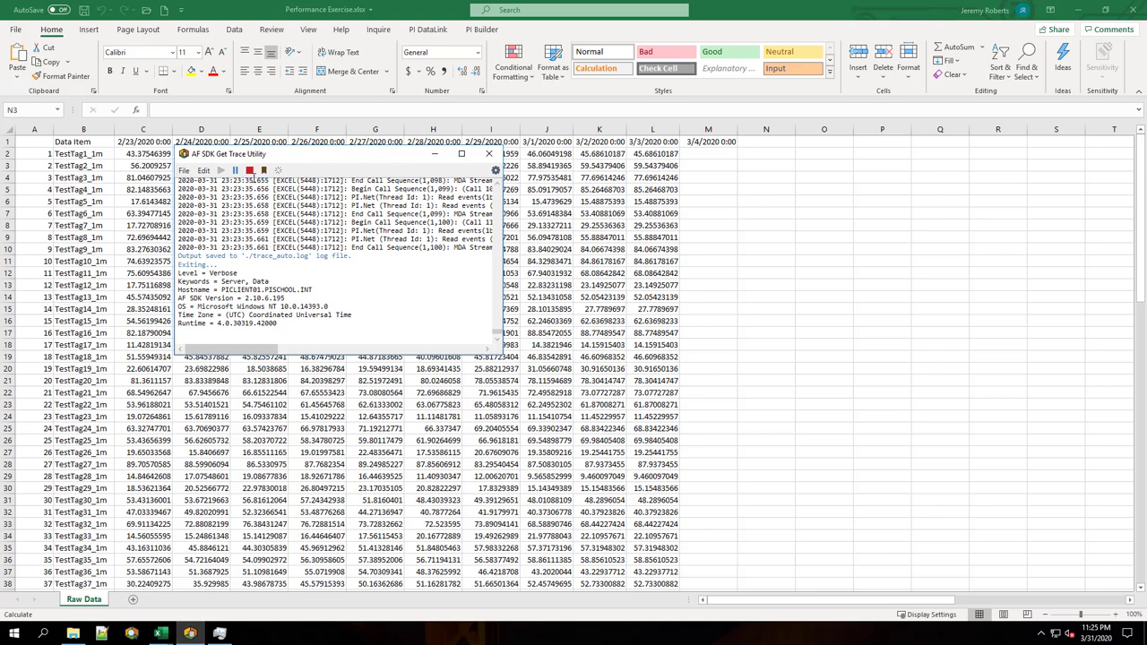
left_click(249, 170)
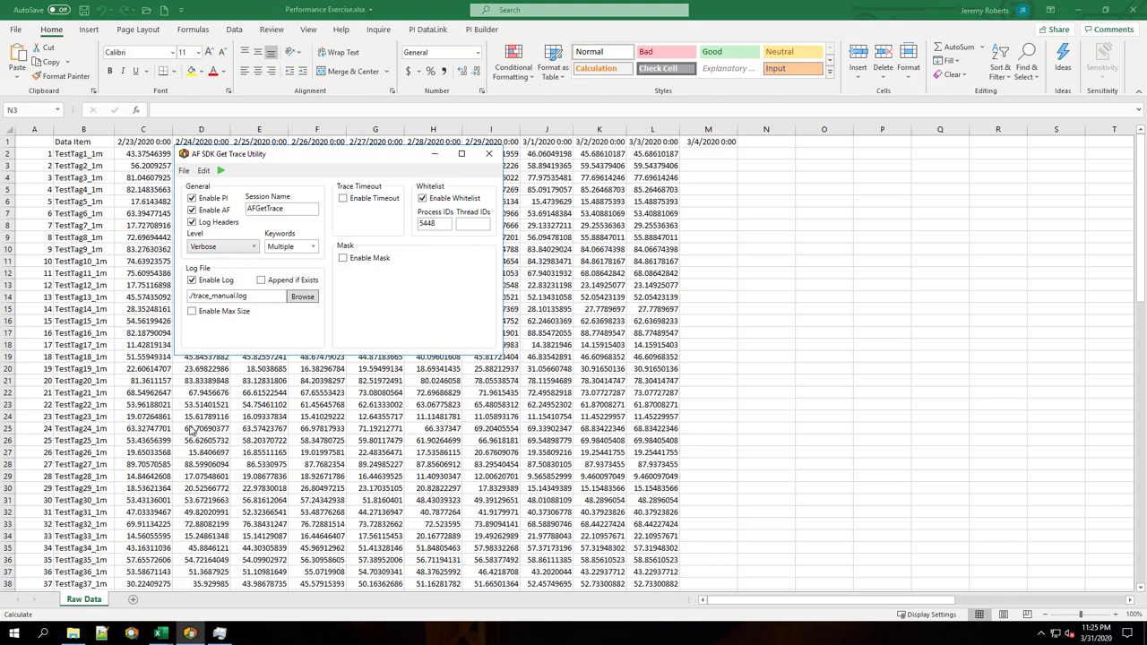
left_click(73, 633)
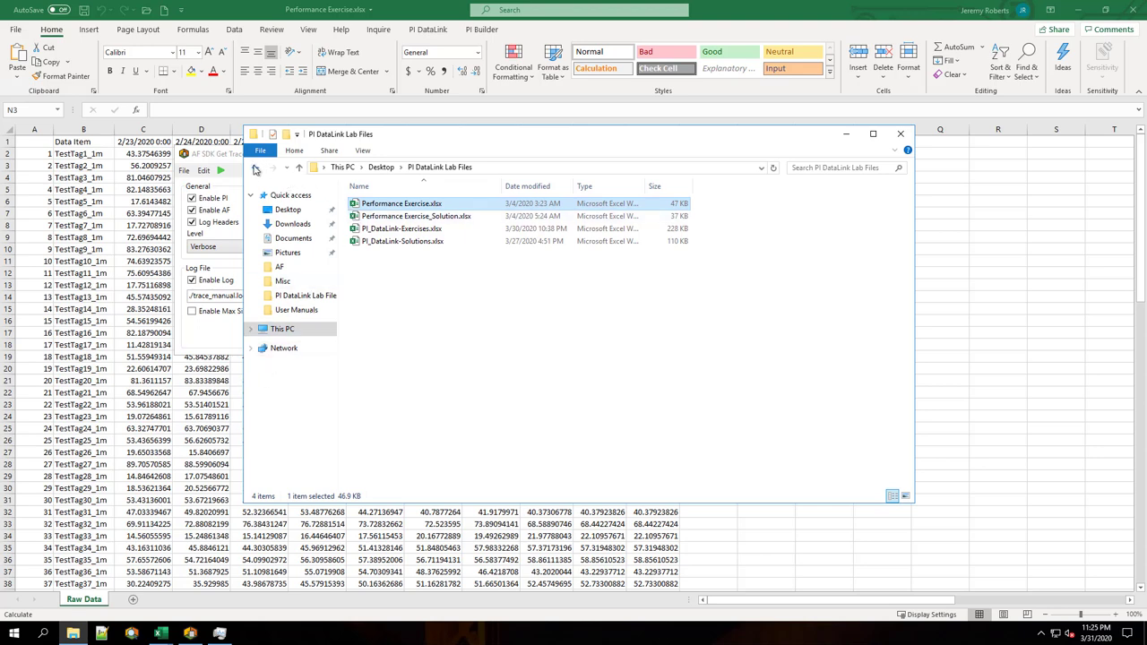
left_click(255, 169)
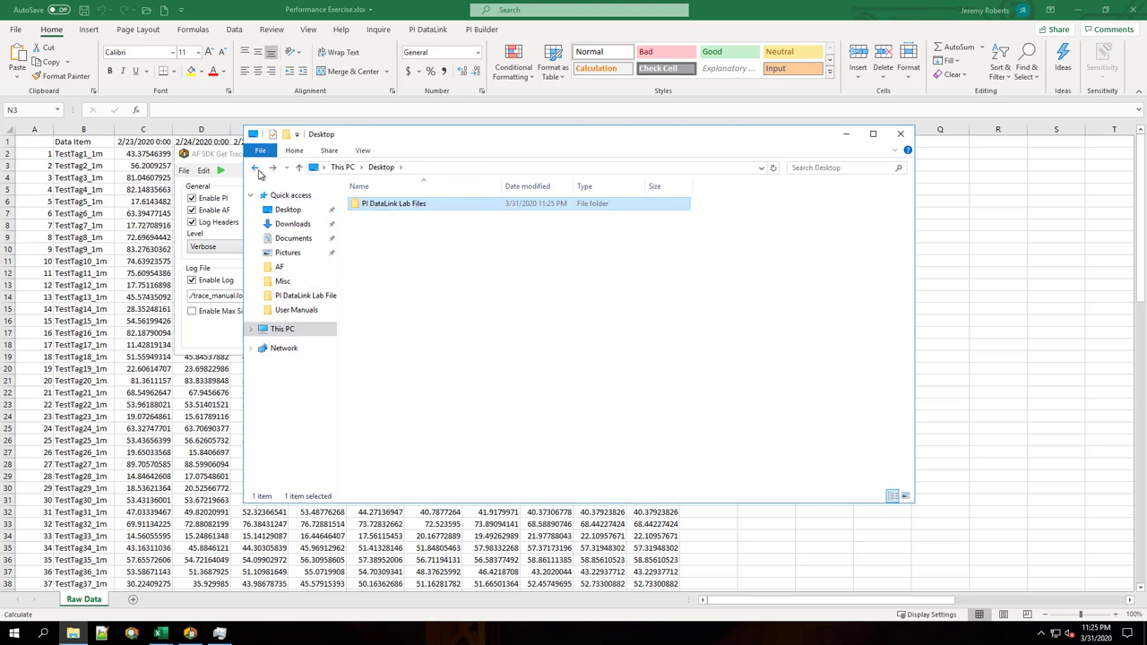
left_click(255, 168)
left_click(410, 205, "ctrl")
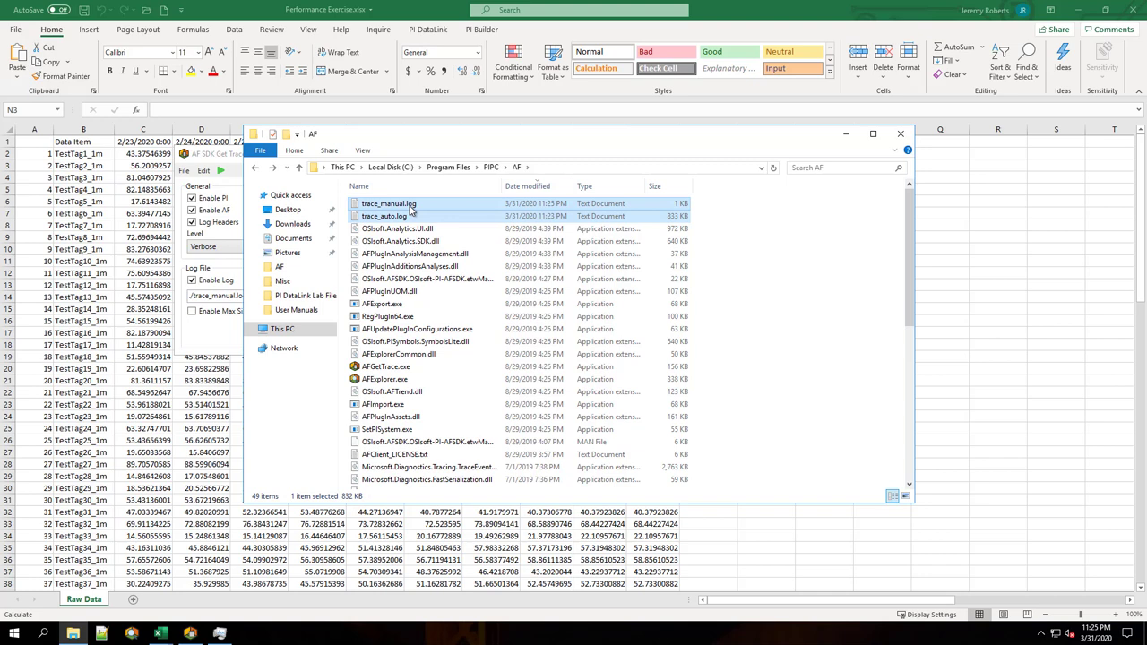
right_click(410, 206)
left_click(365, 242)
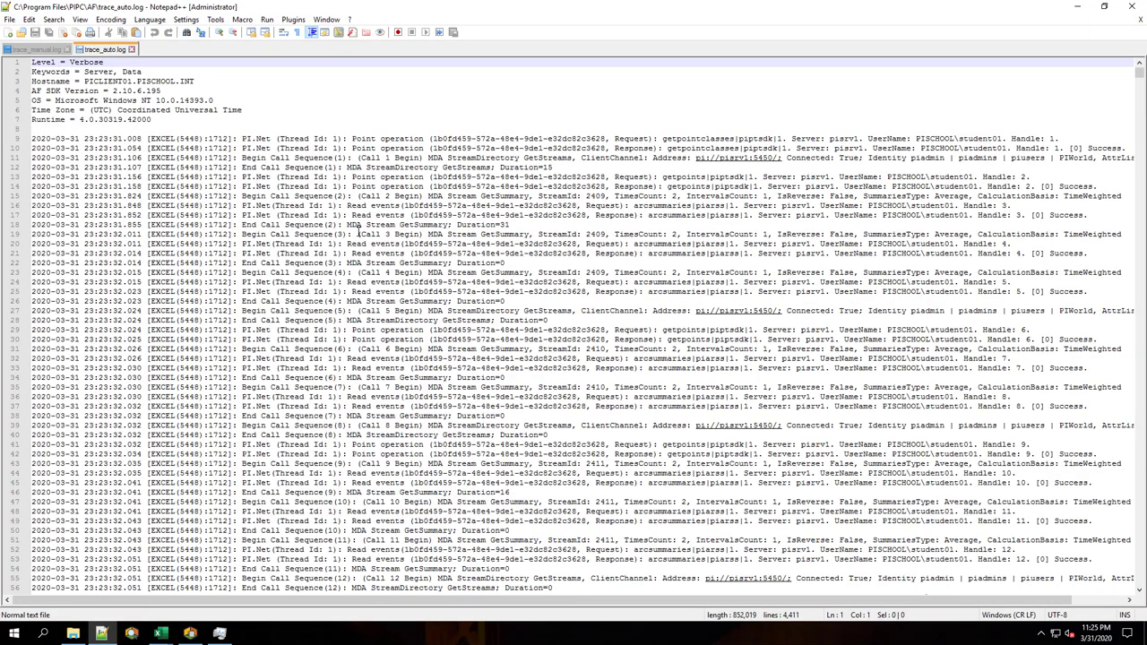
- Compare trace_manual.log's 9 lines against trace_auto.log's 4,411 lines, then minimize Notepad++
left_click(38, 49)
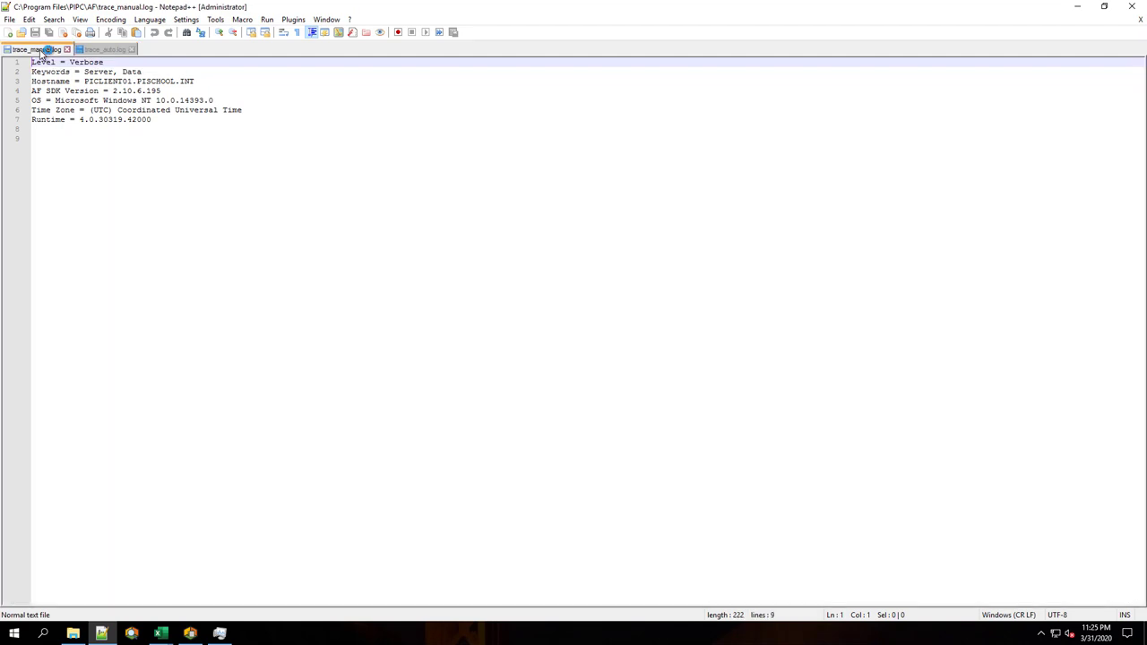
left_click(103, 50)
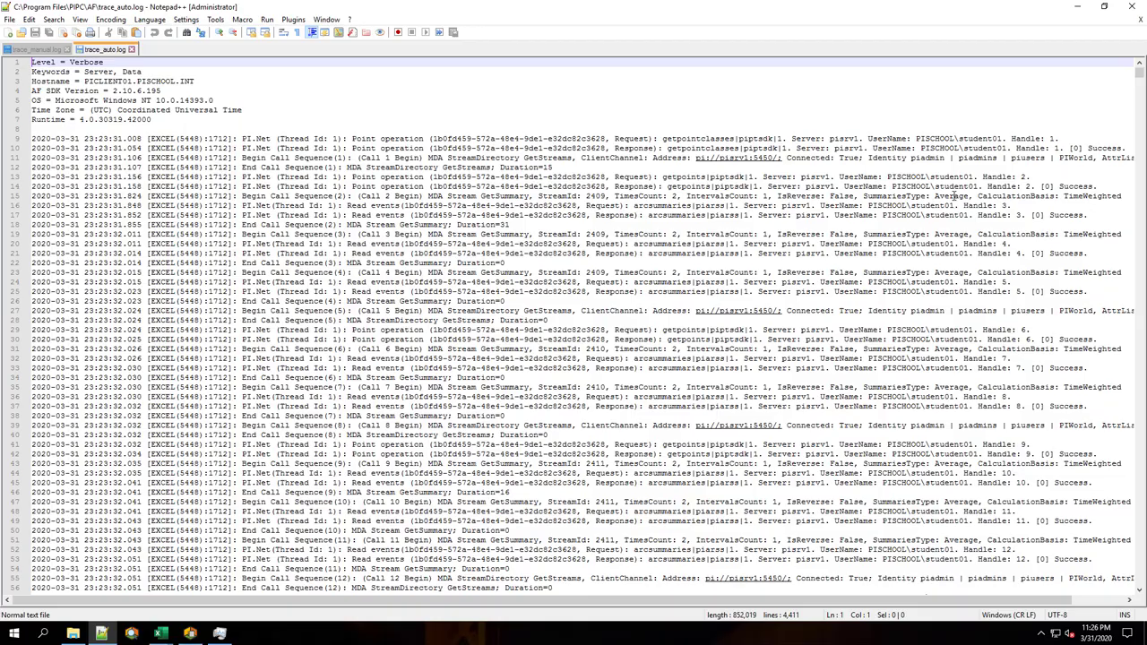
left_click(1079, 10)
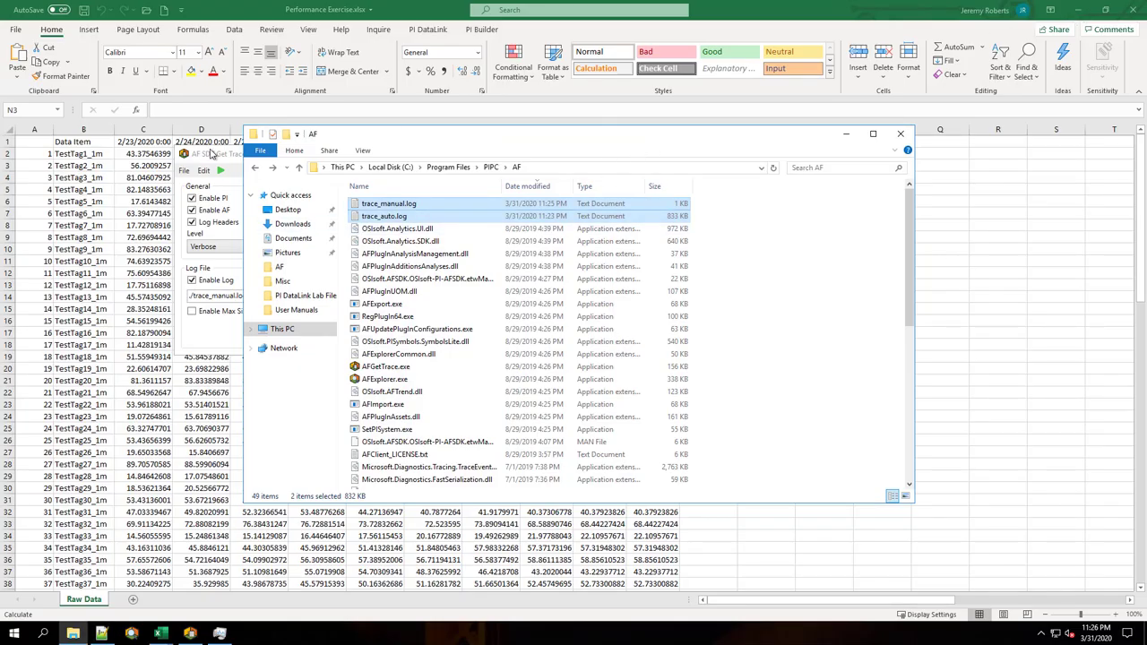
- Point the AF SDK trace utility's log file at ./trace_update.log and start tracing
left_click(213, 158)
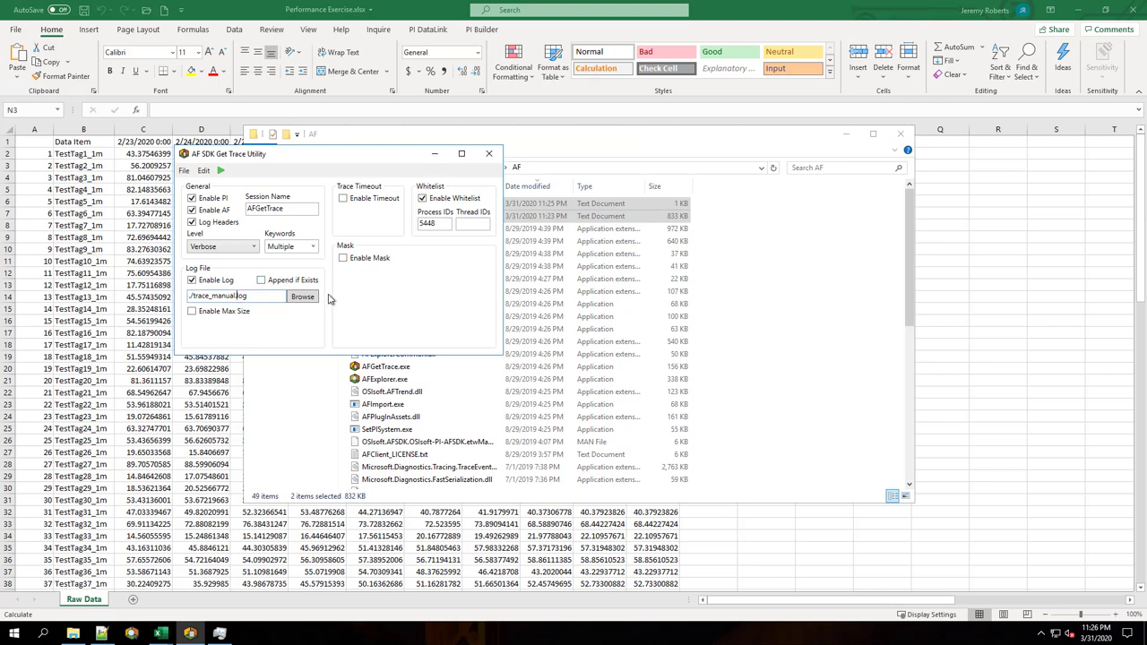
key("BackSpace")
key("BackSpace")
key("BackSpace")
key("BackSpace")
key("BackSpace")
key("BackSpace")
type("update")
left_click(219, 172)
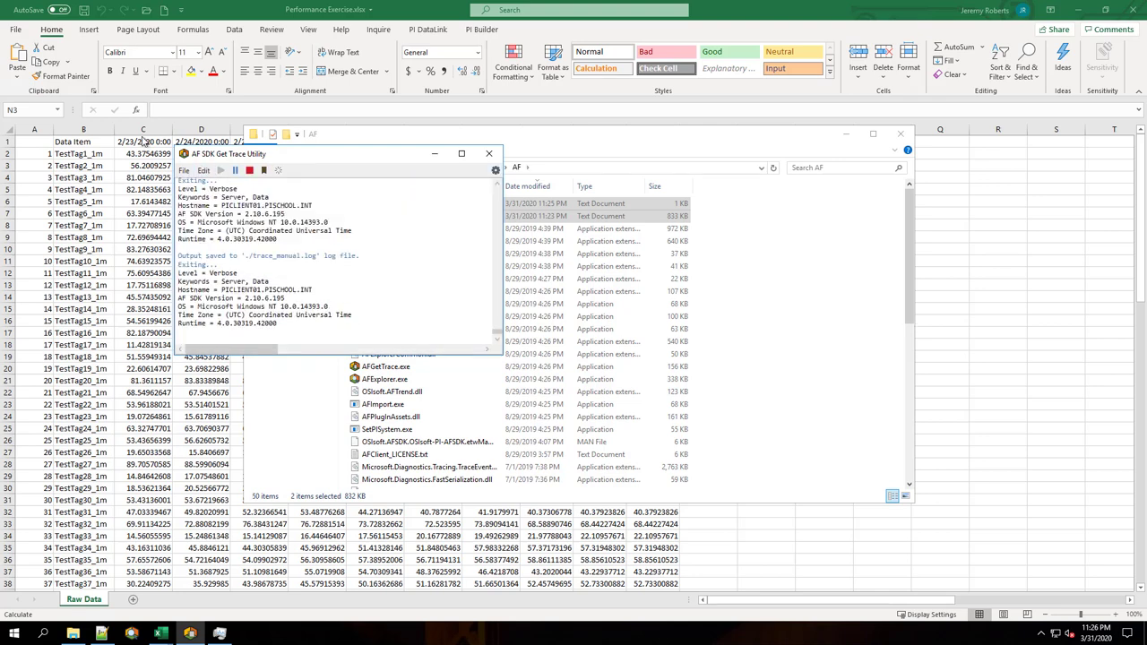
left_click(18, 32)
- Set Workbook Calculation to Automatic in Excel Options > Formulas
left_click(18, 31)
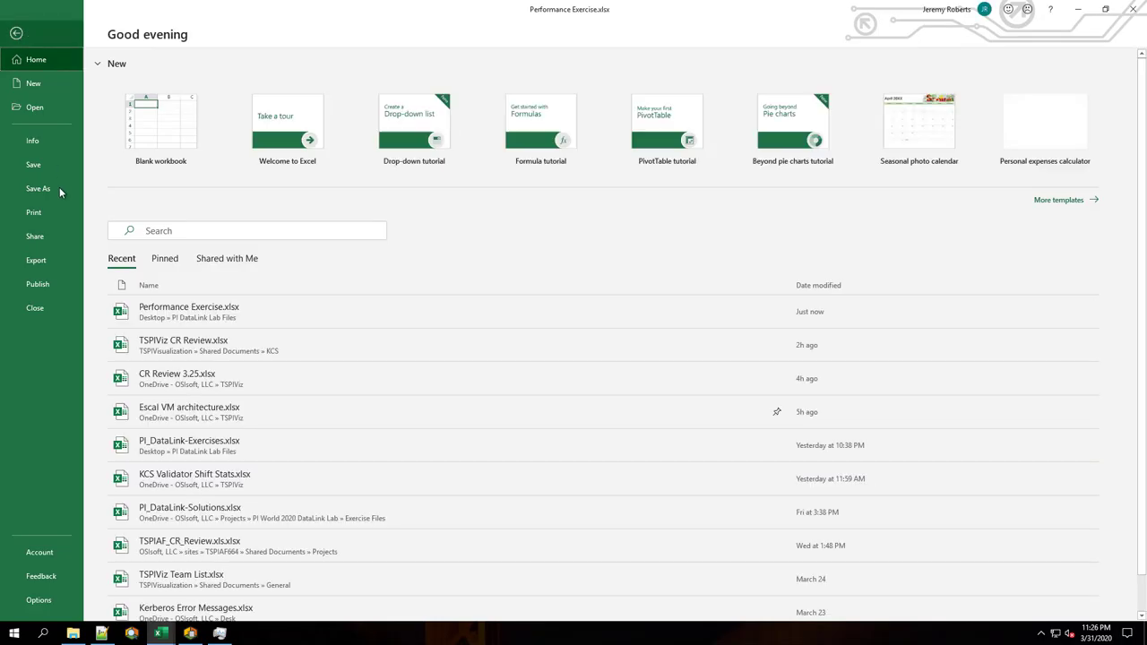
left_click(50, 593)
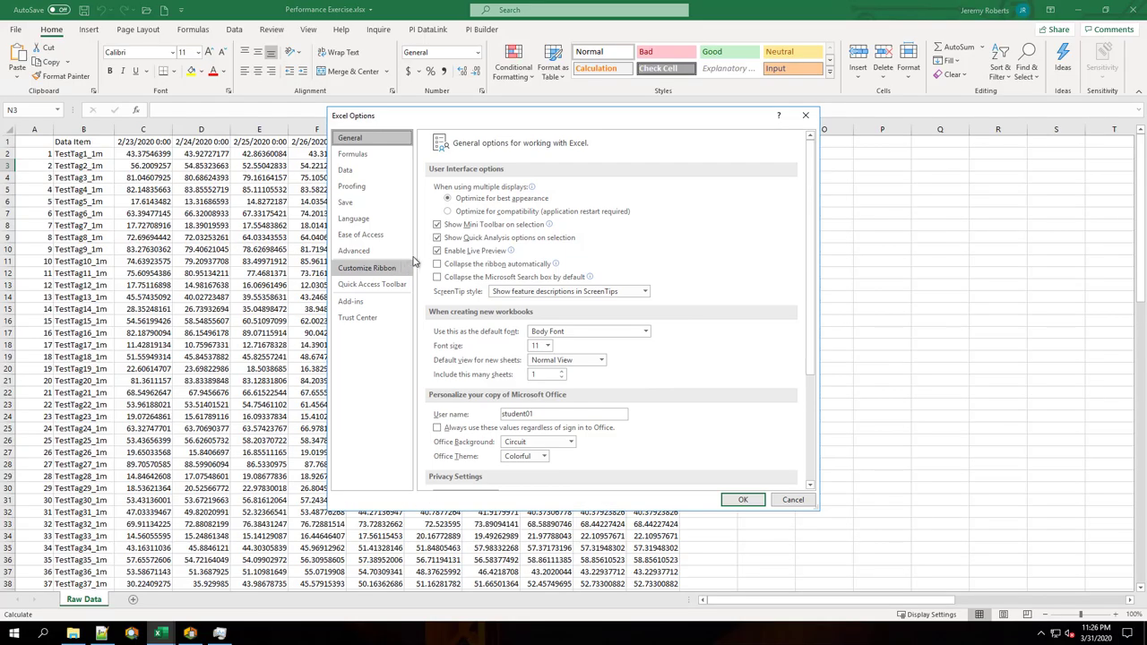
left_click(358, 155)
left_click(466, 202)
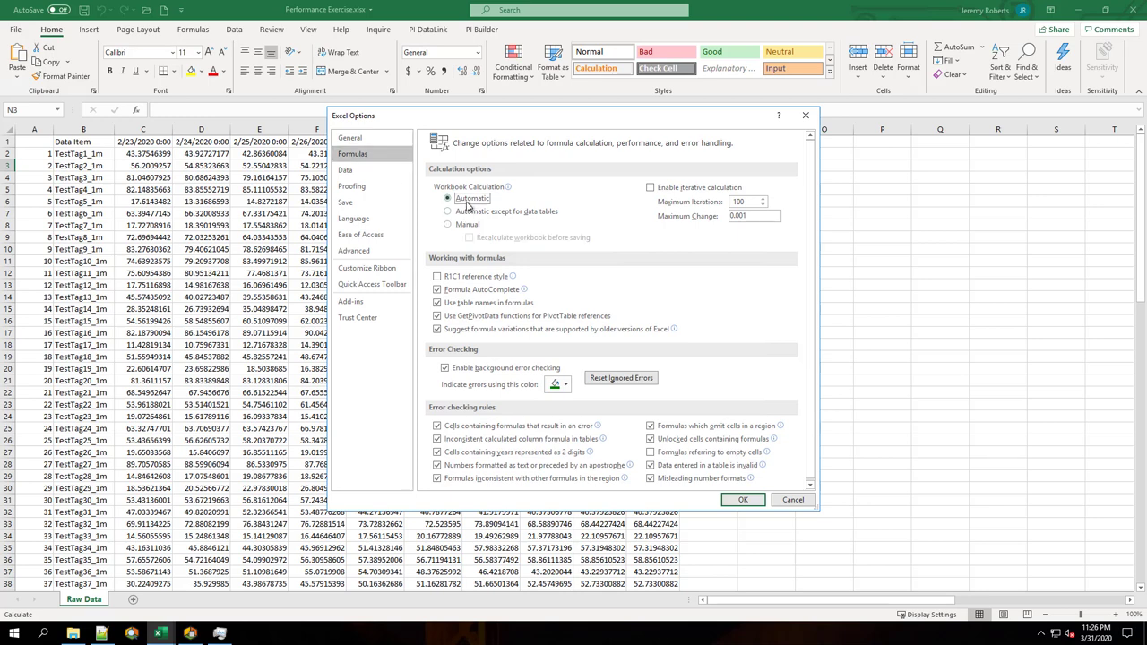
left_click(755, 503)
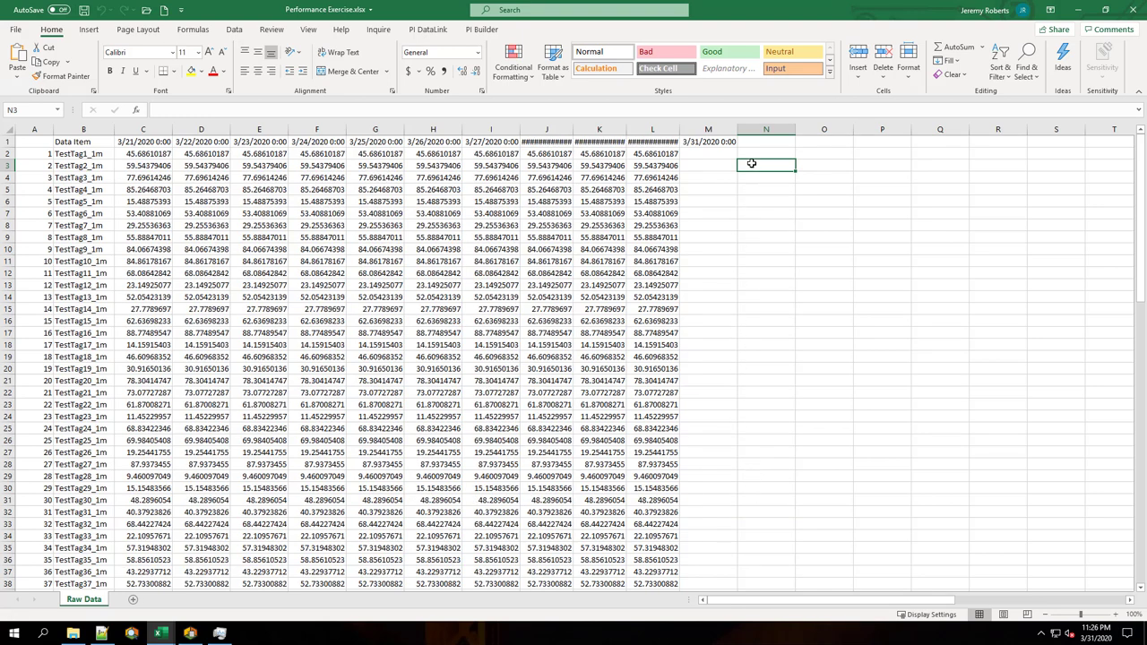
type("test")
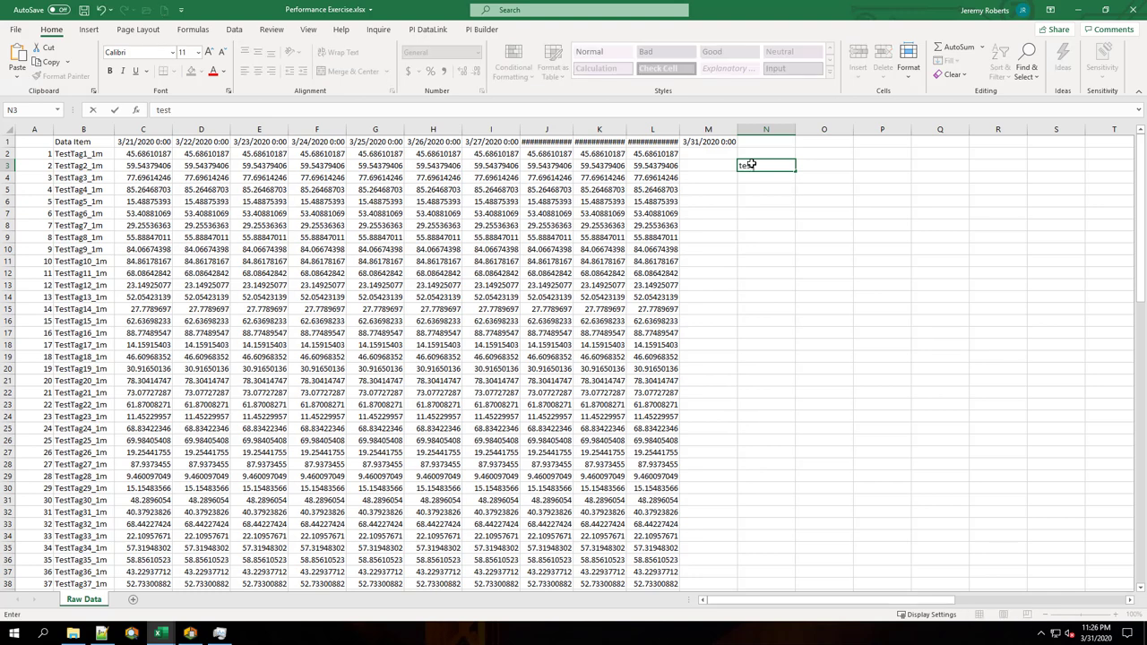
key("Return")
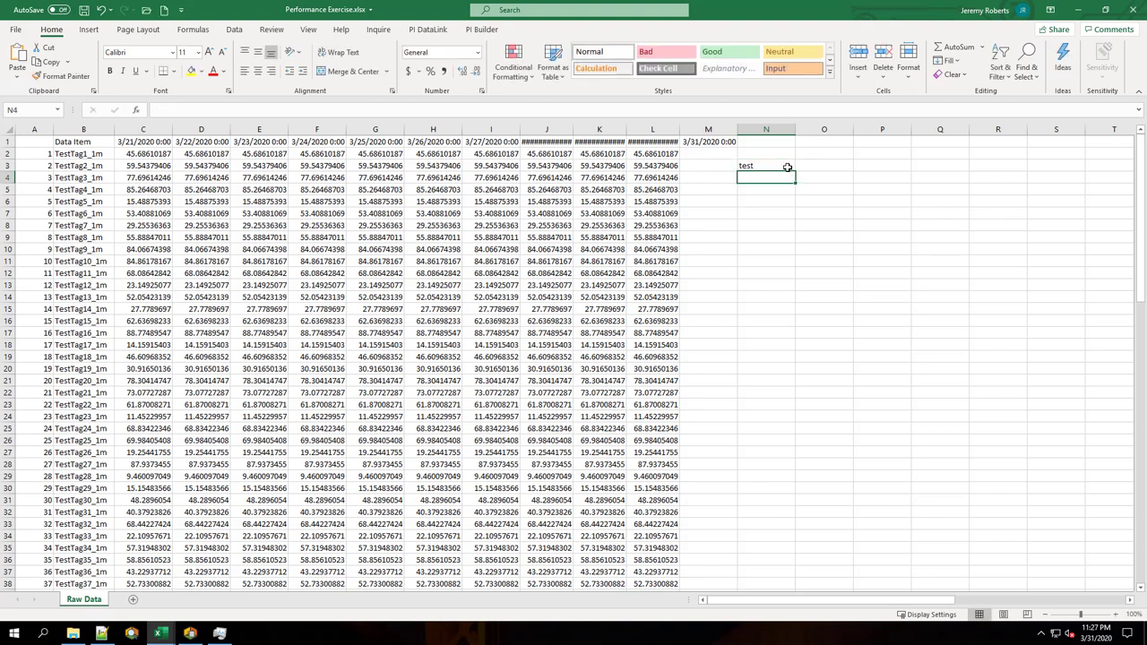
left_click(786, 167)
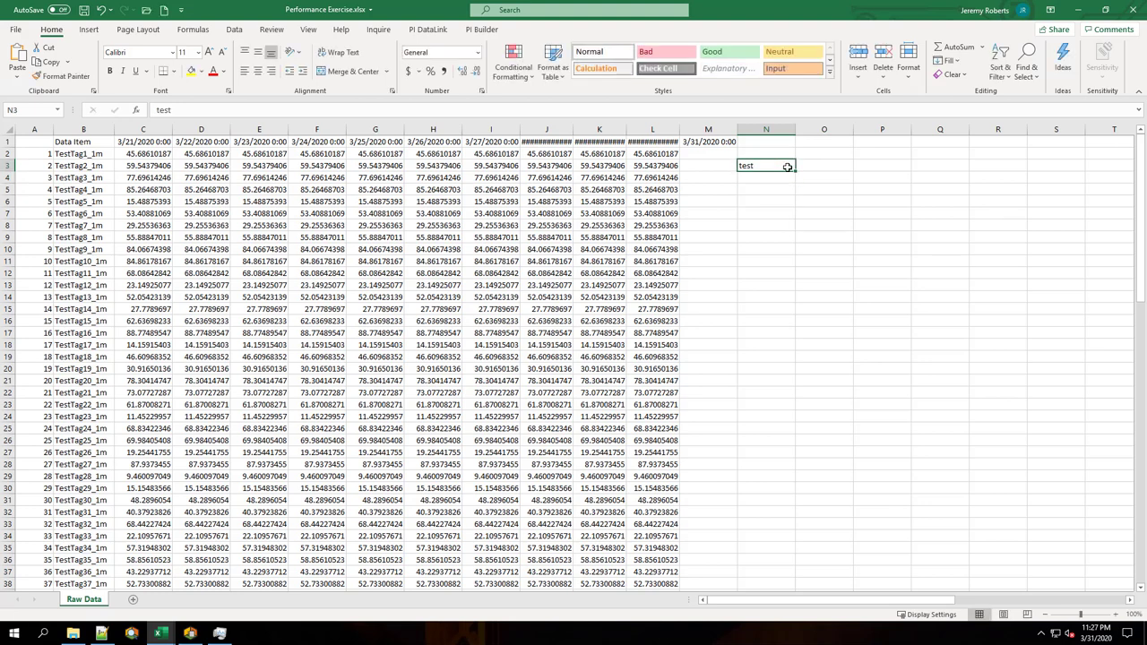
key("Delete")
- Stop the update trace and switch to the AF folder in File Explorer
left_click(190, 633)
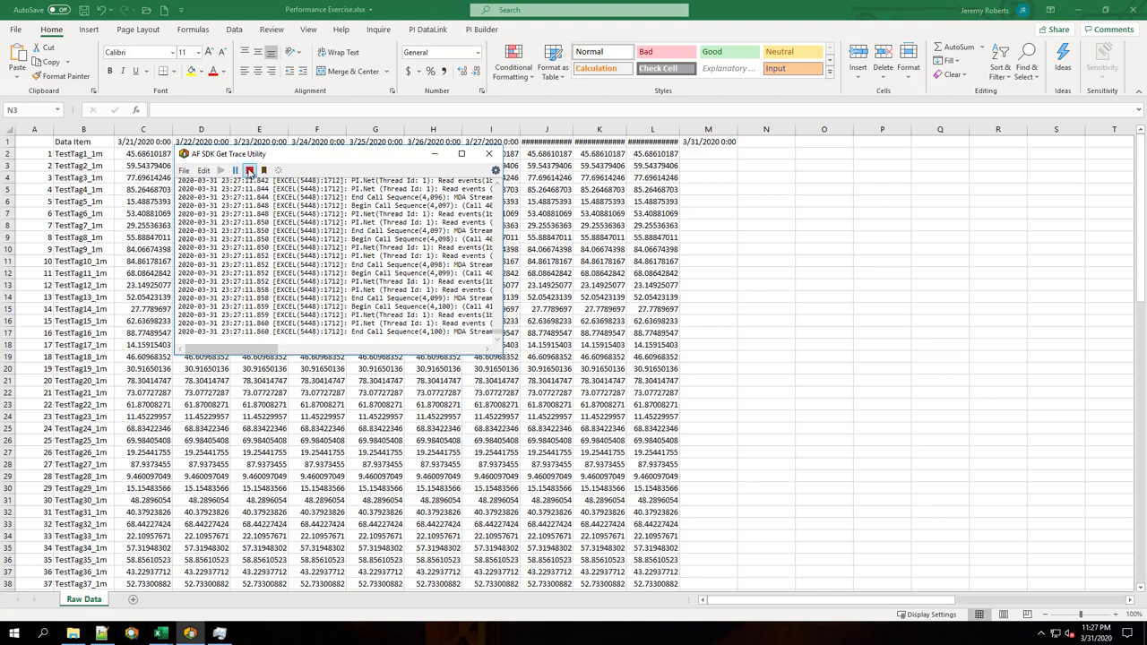
left_click(249, 171)
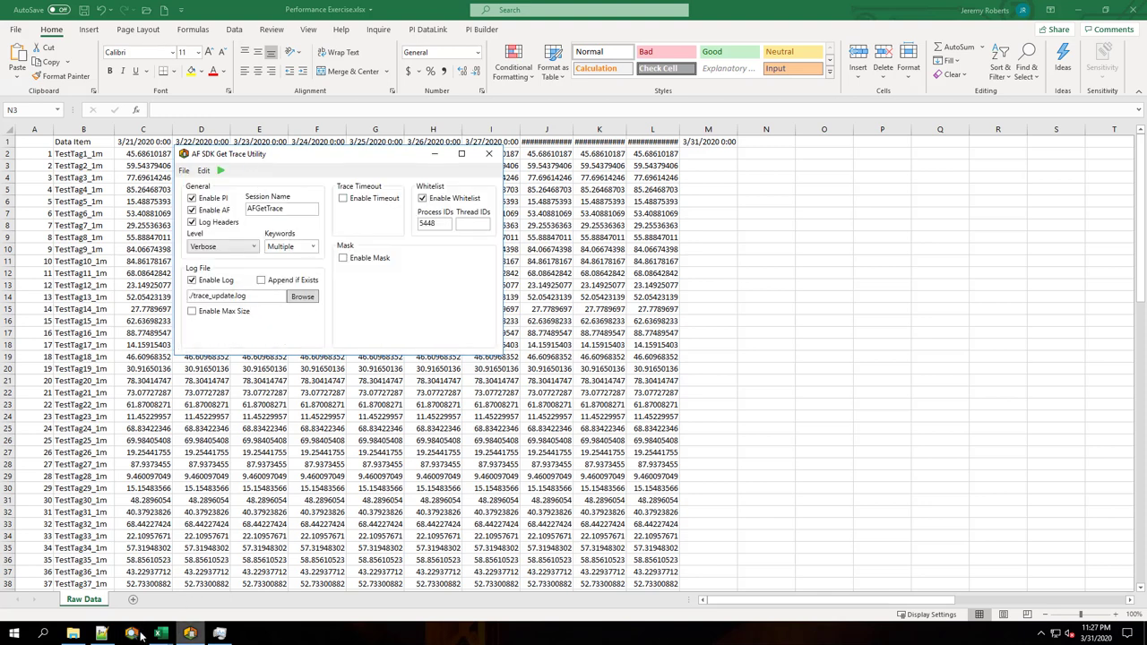
mouse_move(73, 633)
left_click(90, 573)
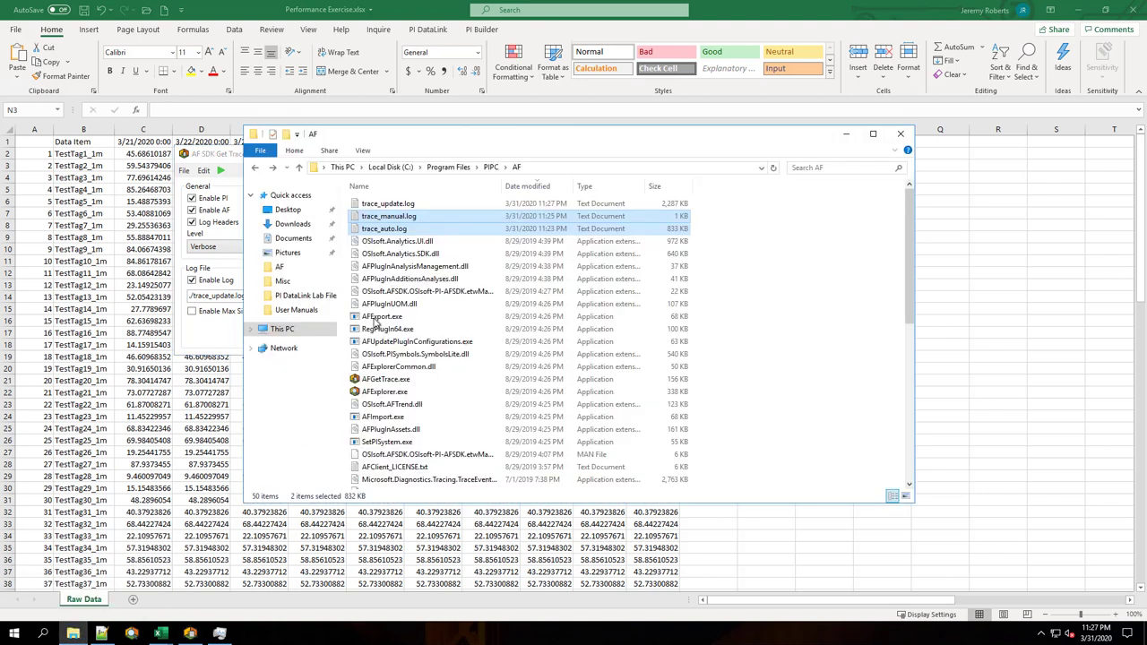
- Open trace_update.log in Notepad++ and view the automatic and manual trace log tabs
left_click(410, 205)
right_click(410, 205)
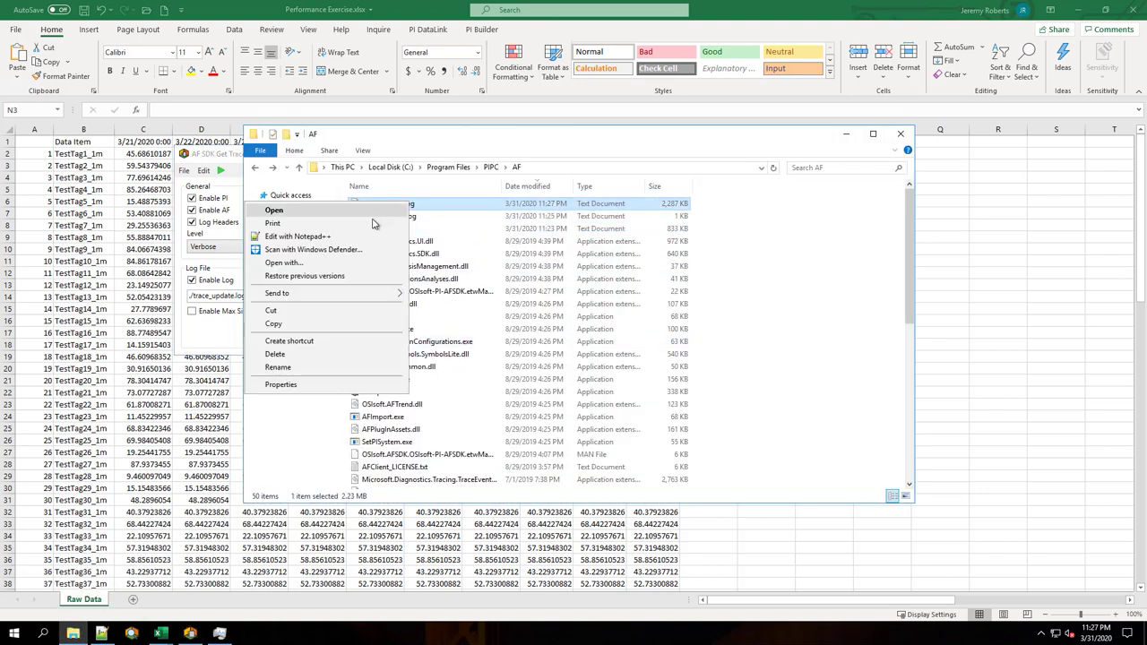
left_click(353, 238)
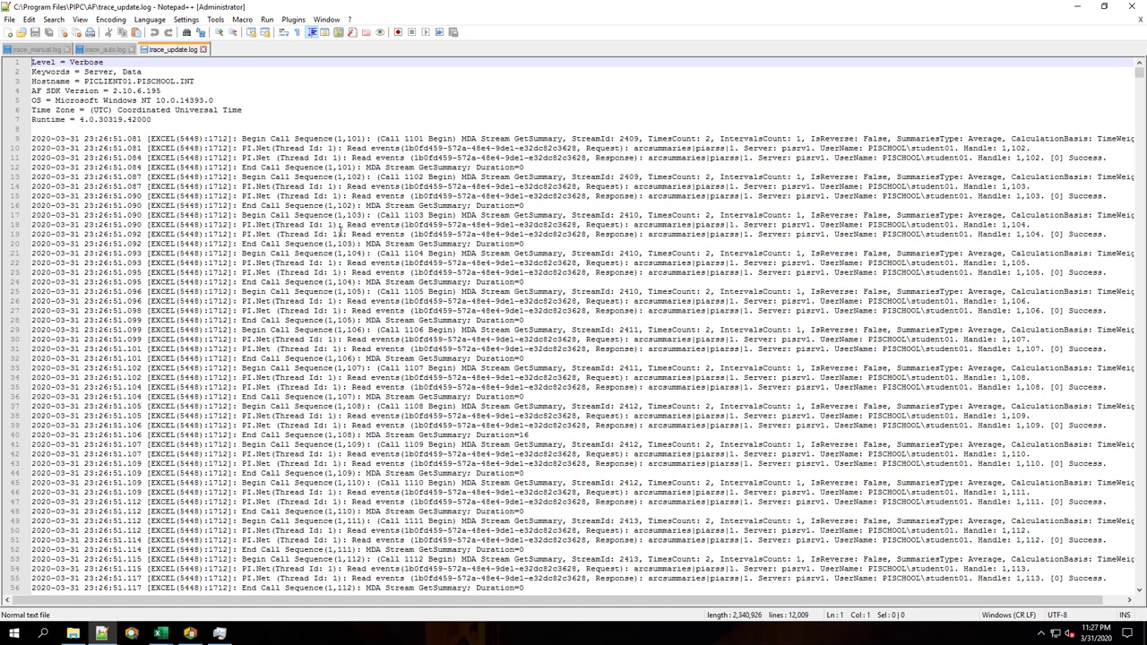
left_click(114, 51)
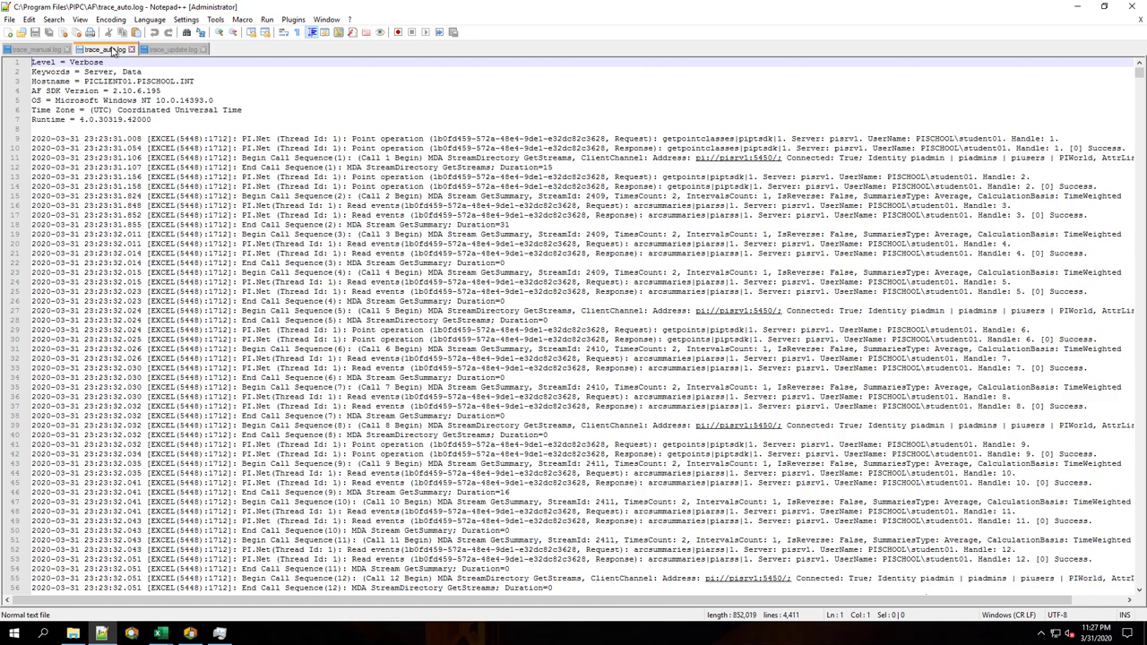
left_click(40, 50)
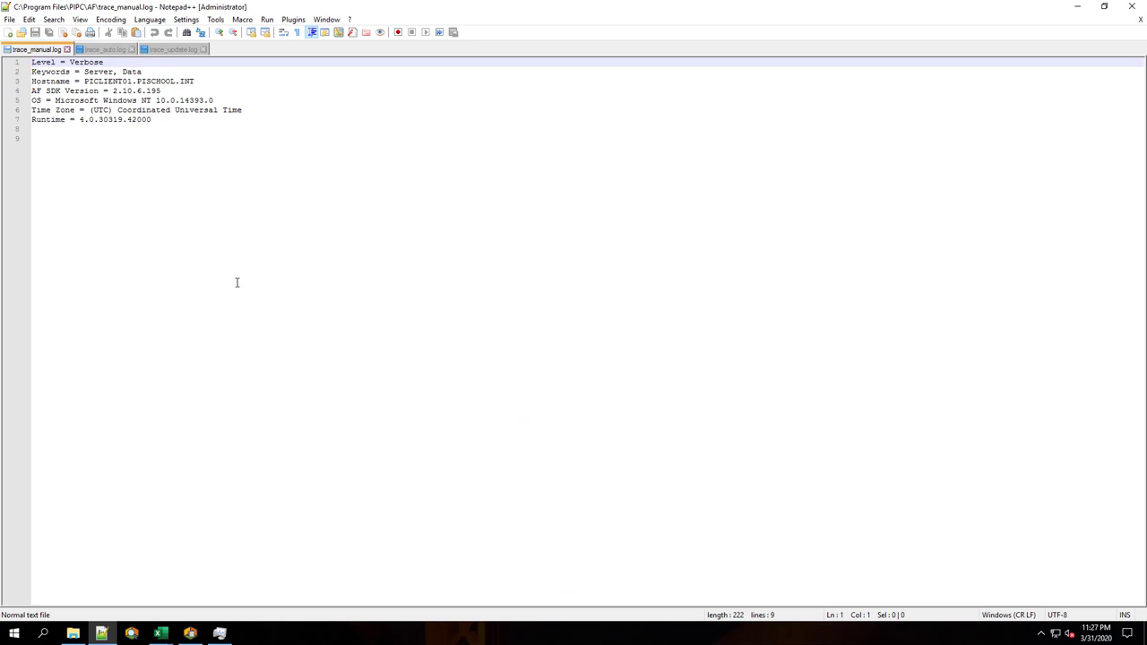